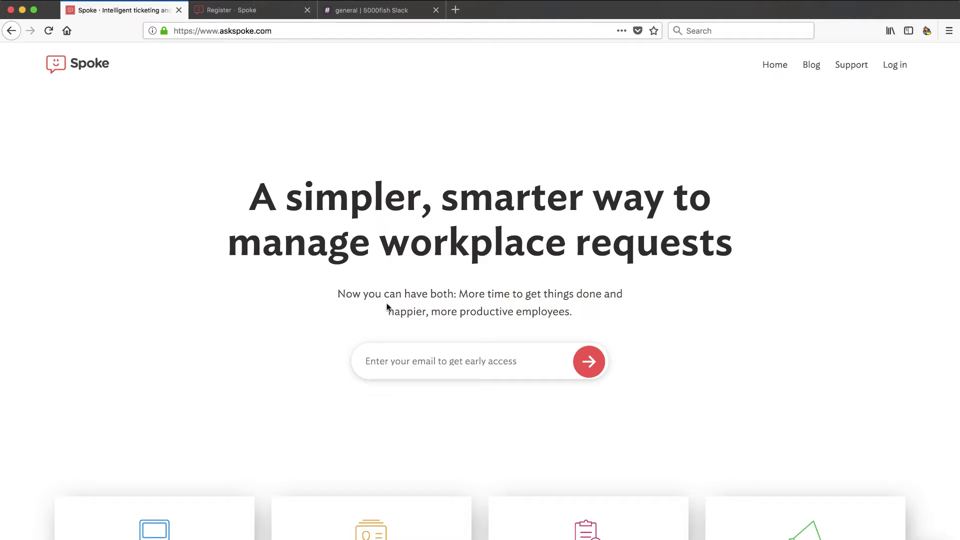
Step: Switch to the Spoke registration form and enter the company name 5000fish
scroll(388, 307, "down", 3)
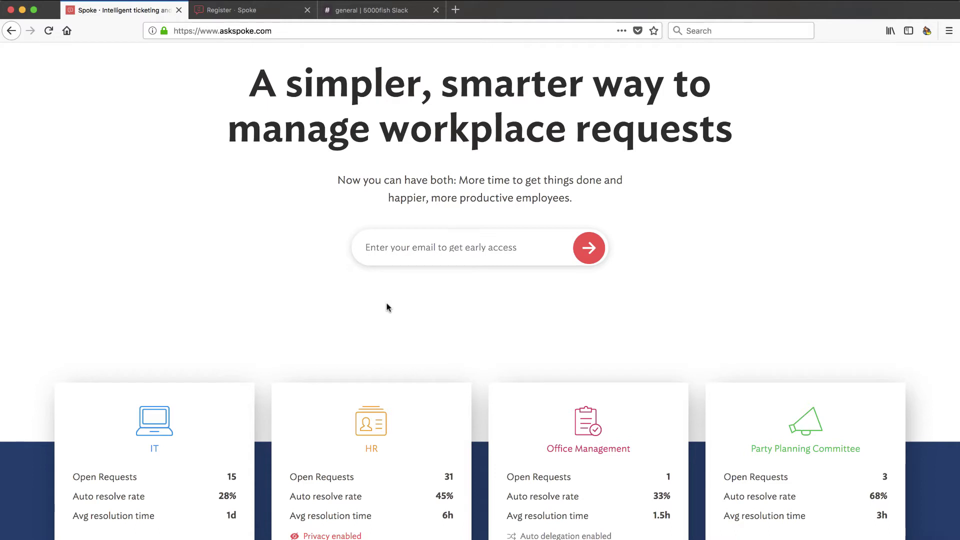
scroll(388, 307, "down", 5)
scroll(388, 307, "up", 1)
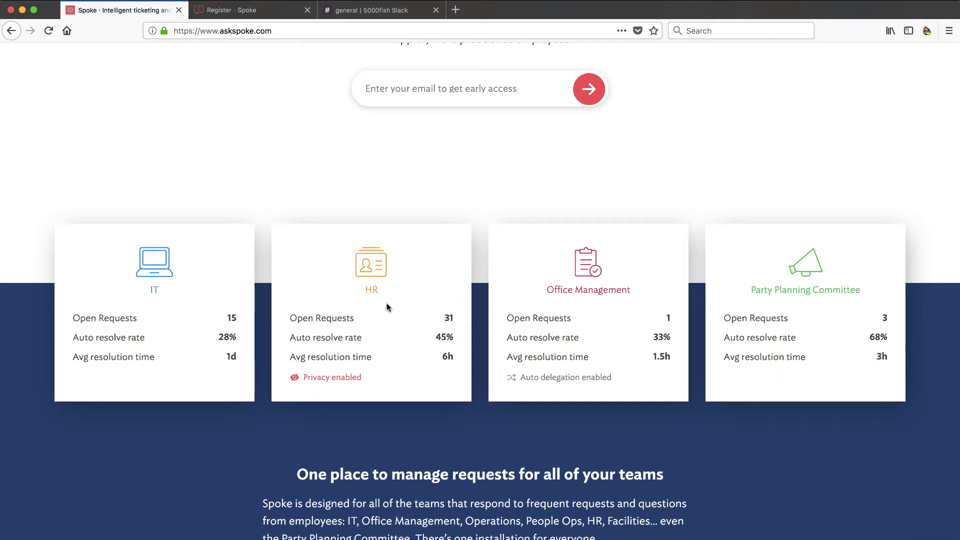
scroll(388, 242, "up", 3)
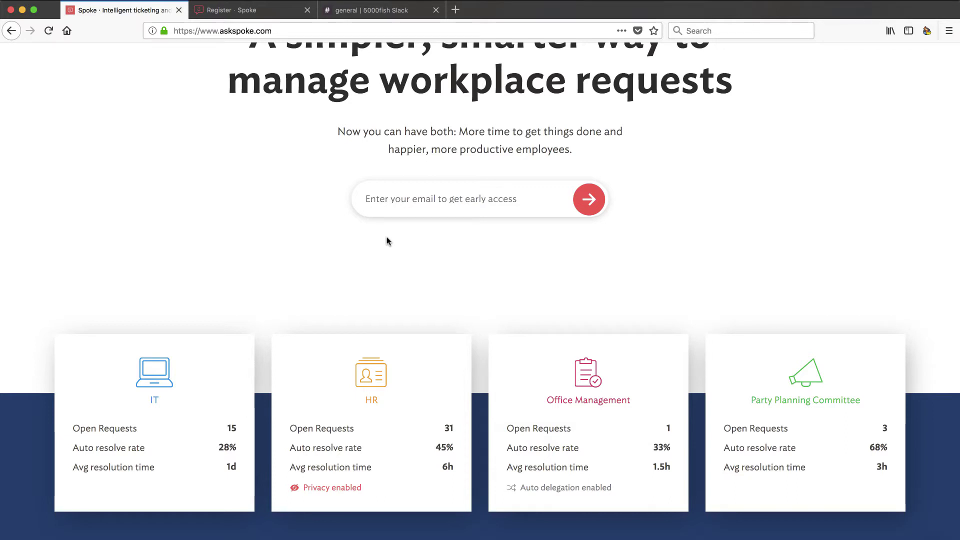
scroll(388, 242, "up", 2)
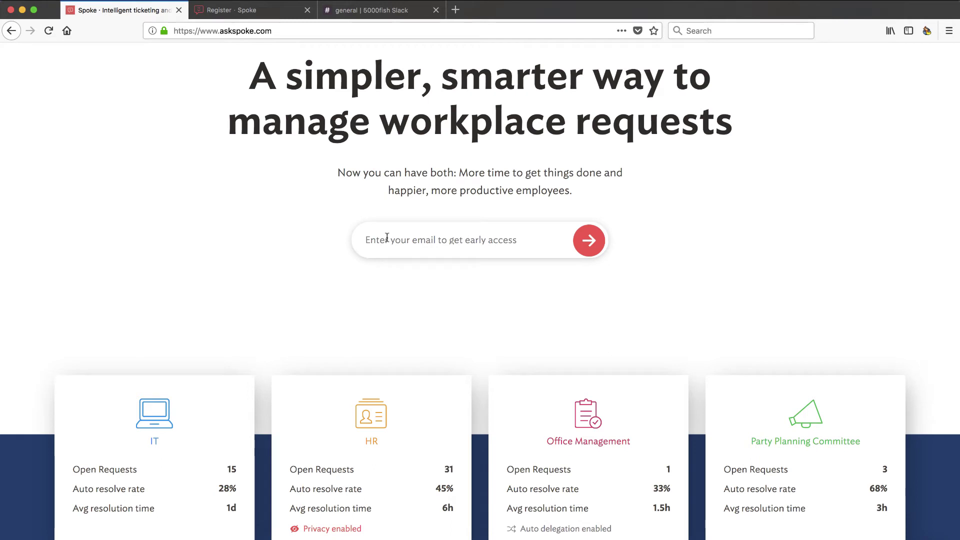
scroll(388, 240, "down", 8)
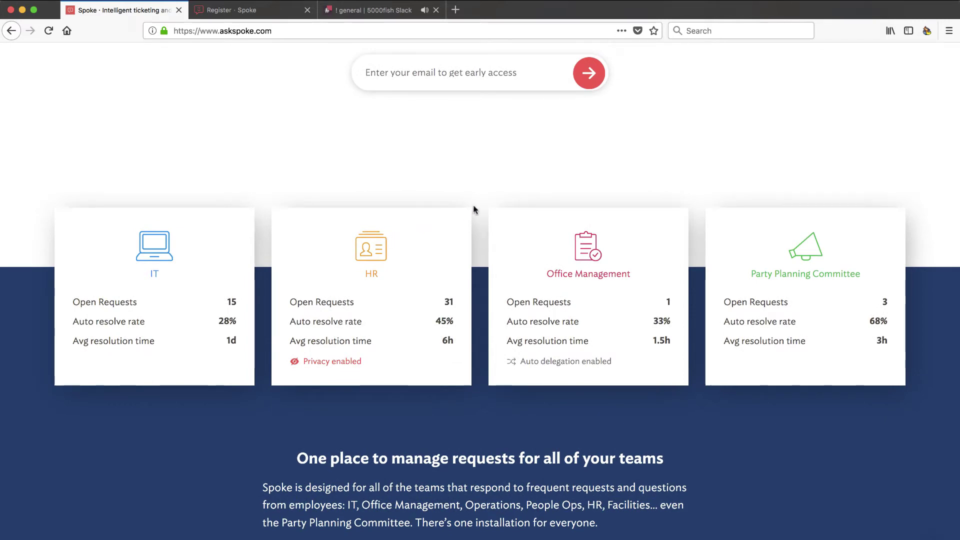
scroll(481, 181, "up", 6)
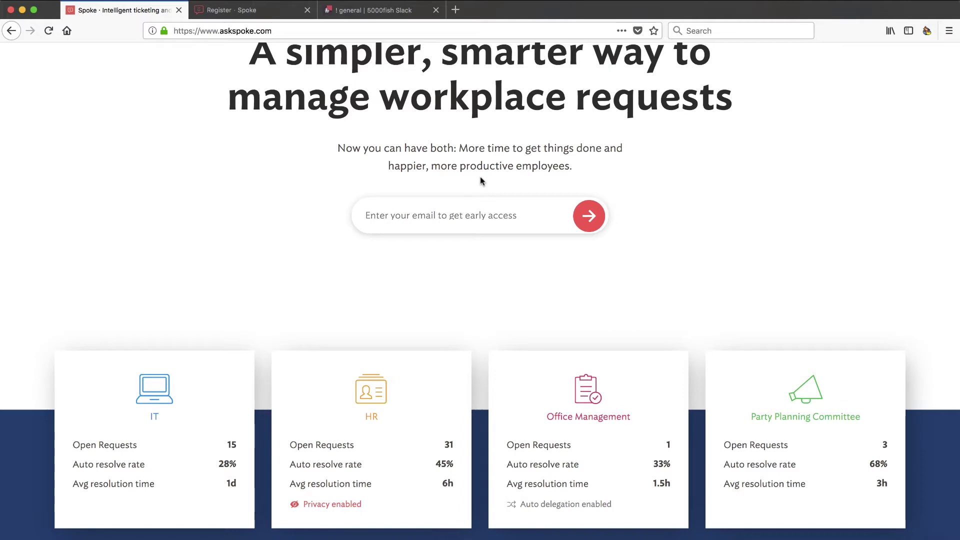
scroll(481, 180, "up", 3)
scroll(481, 177, "down", 5)
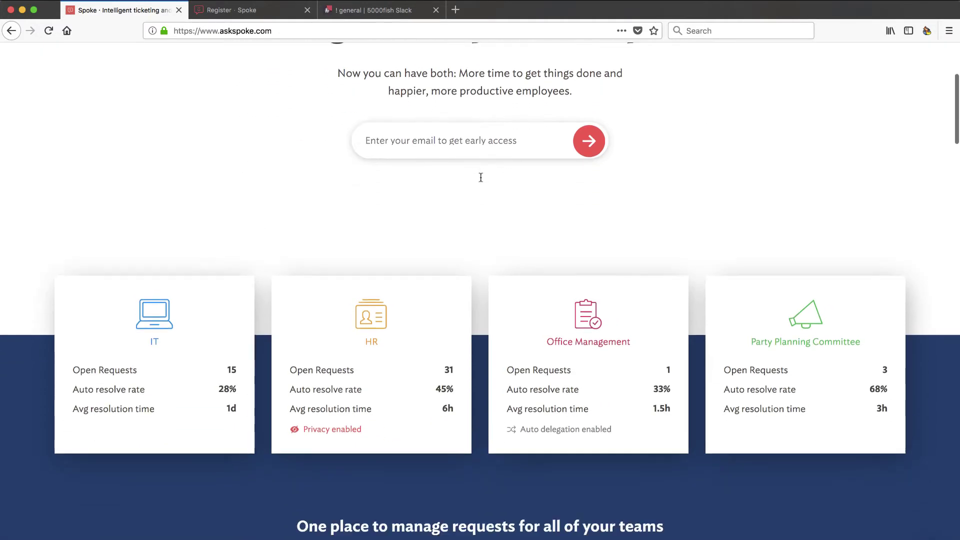
scroll(480, 177, "down", 2)
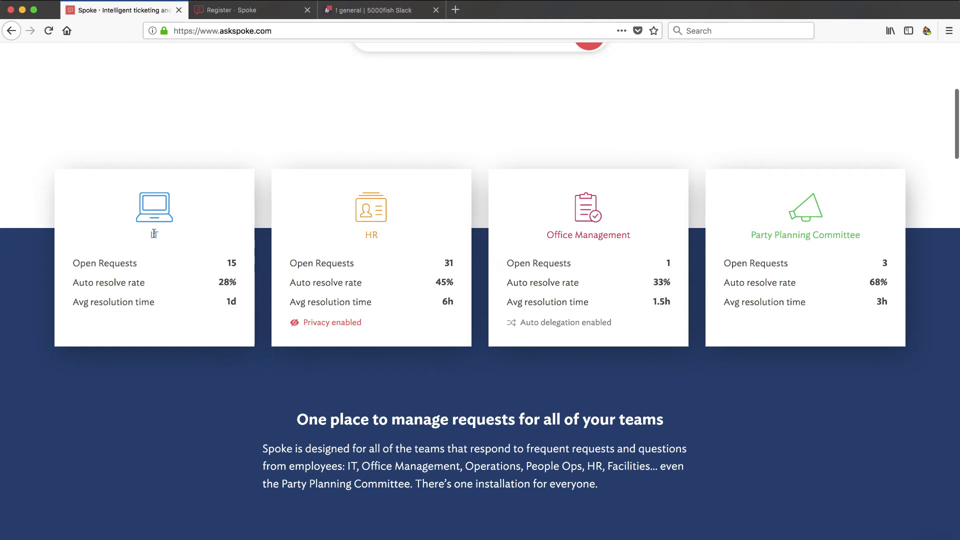
scroll(204, 264, "up", 1)
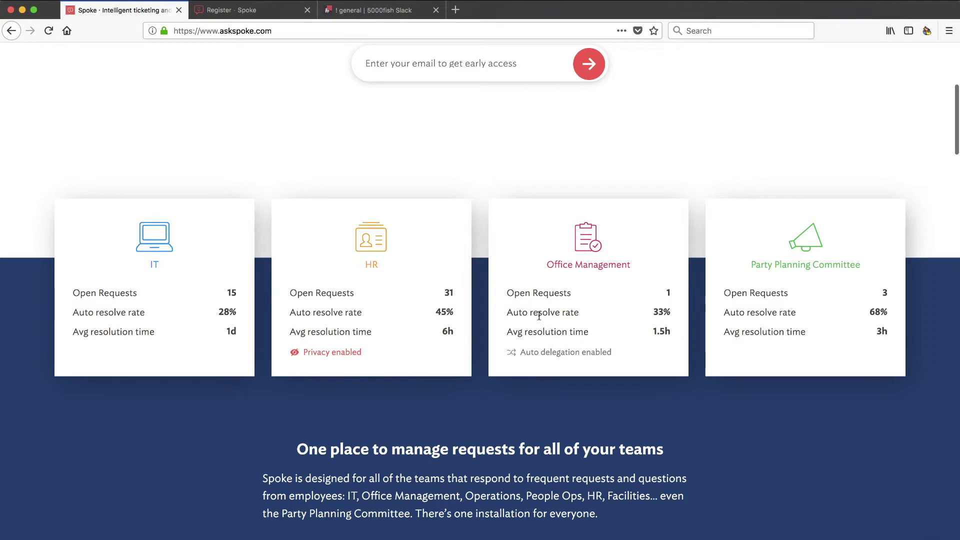
scroll(538, 312, "down", 10)
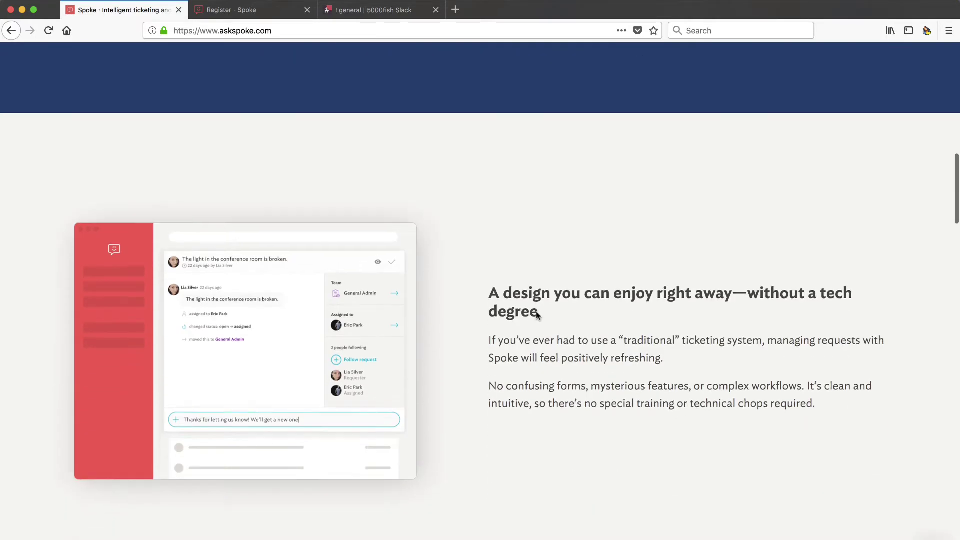
scroll(478, 375, "down", 1)
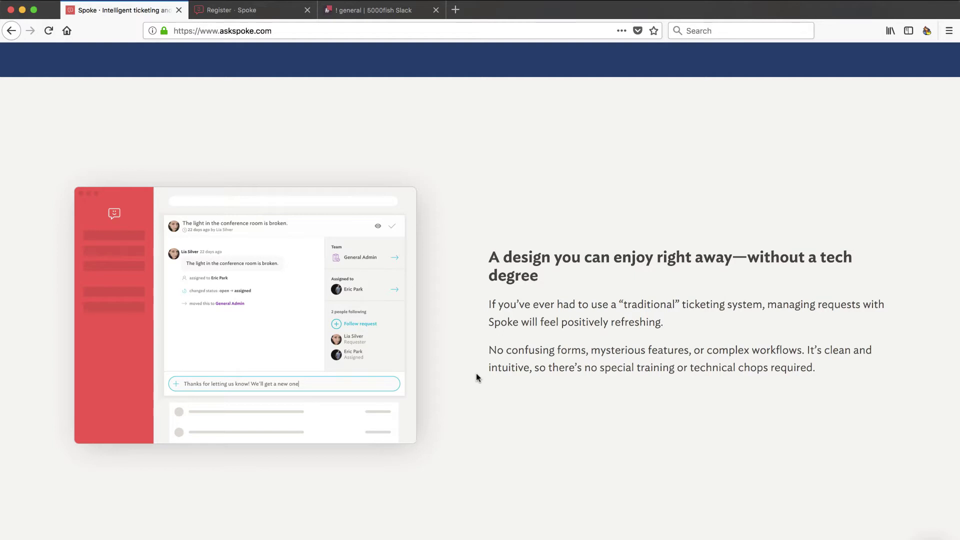
scroll(389, 381, "down", 5)
scroll(390, 382, "down", 3)
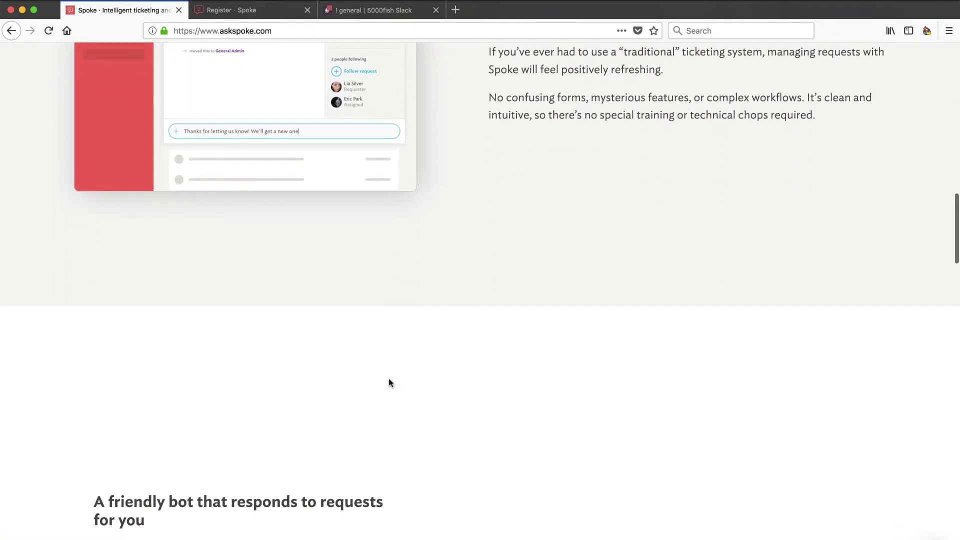
scroll(390, 382, "down", 3)
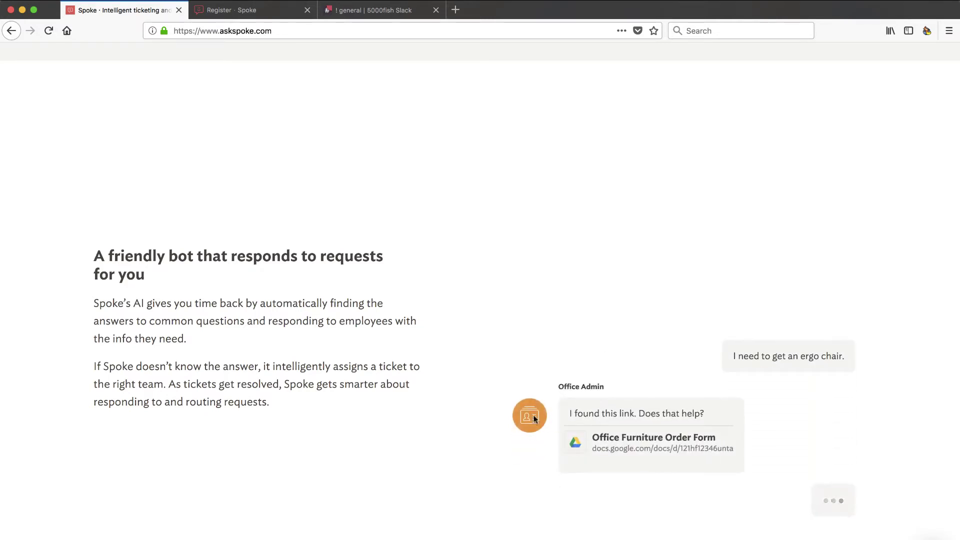
scroll(534, 419, "down", 2)
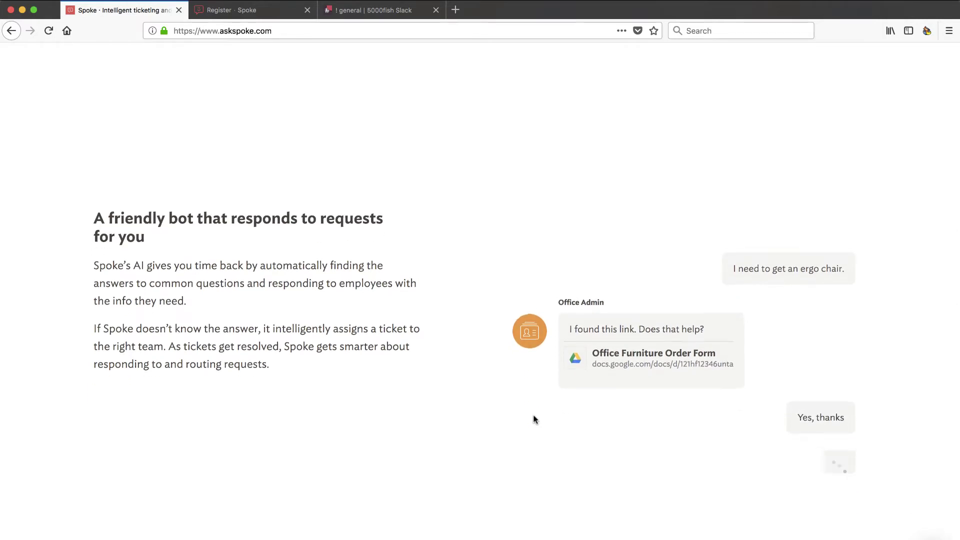
scroll(534, 419, "down", 3)
scroll(534, 419, "down", 3)
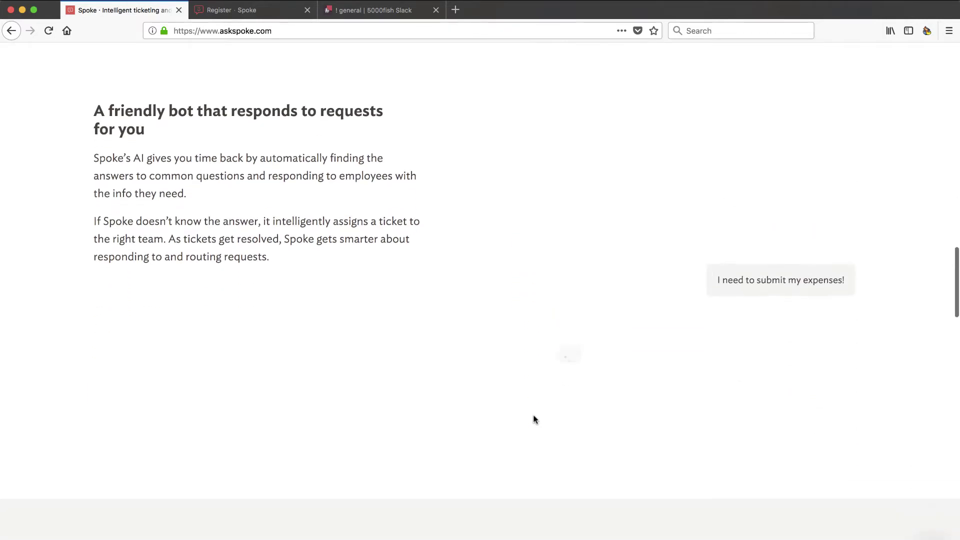
scroll(534, 419, "up", 4)
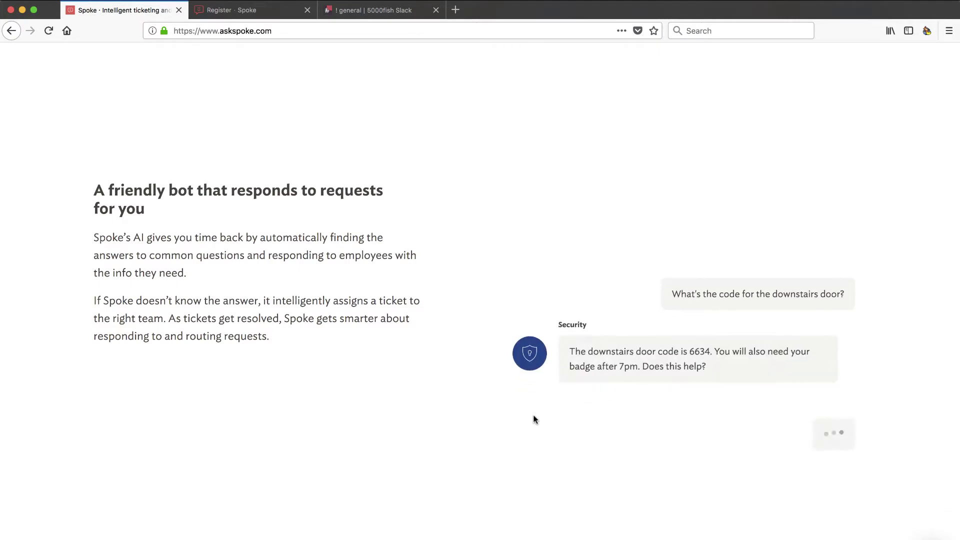
scroll(534, 419, "down", 5)
scroll(534, 419, "up", 10)
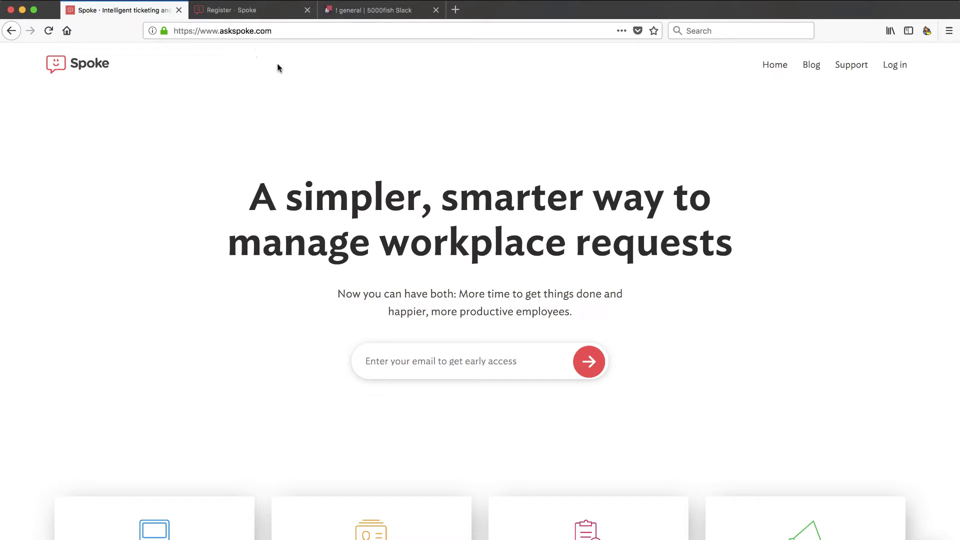
left_click(241, 14)
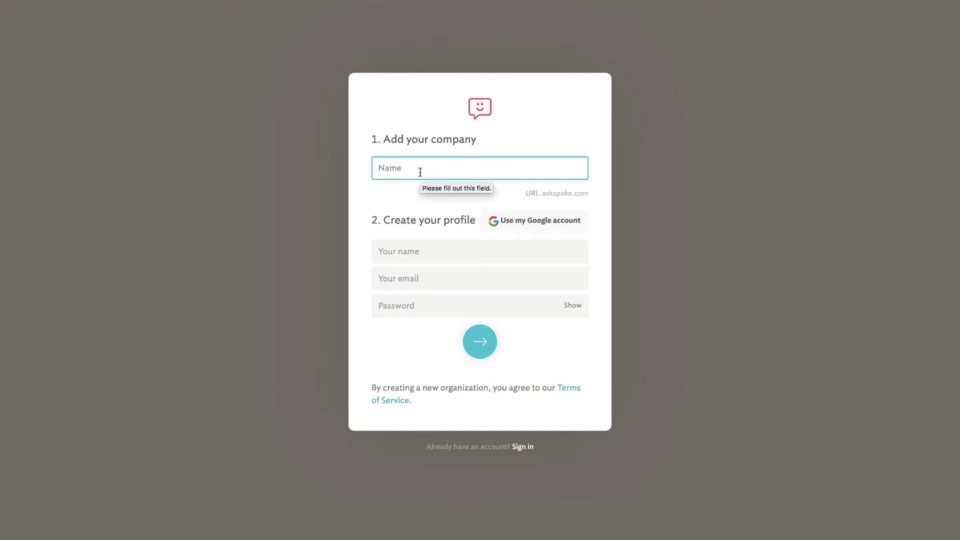
type("5000fish")
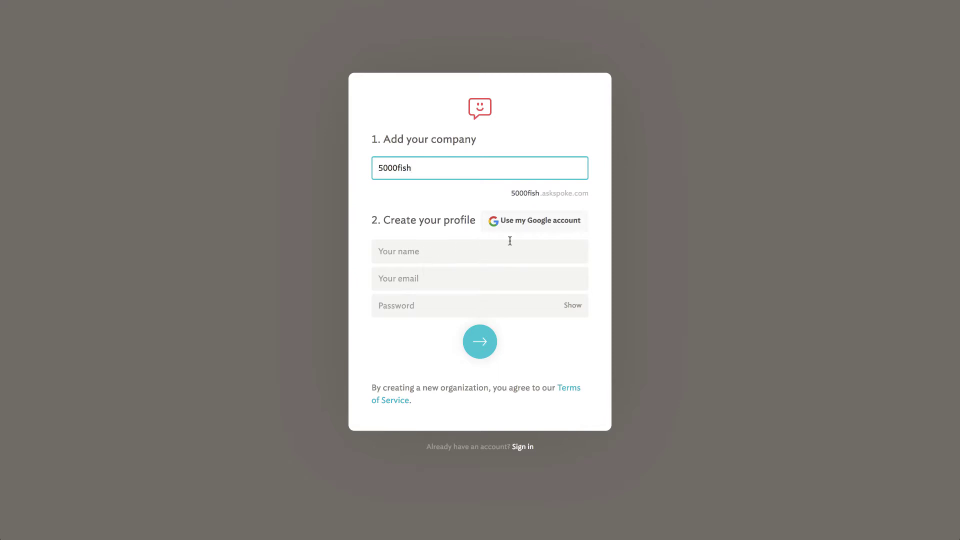
Step: Fill in the admin's full name, e-mail and password, submit, and decline saving the login
left_click(442, 253)
key("Tab")
left_click(424, 303)
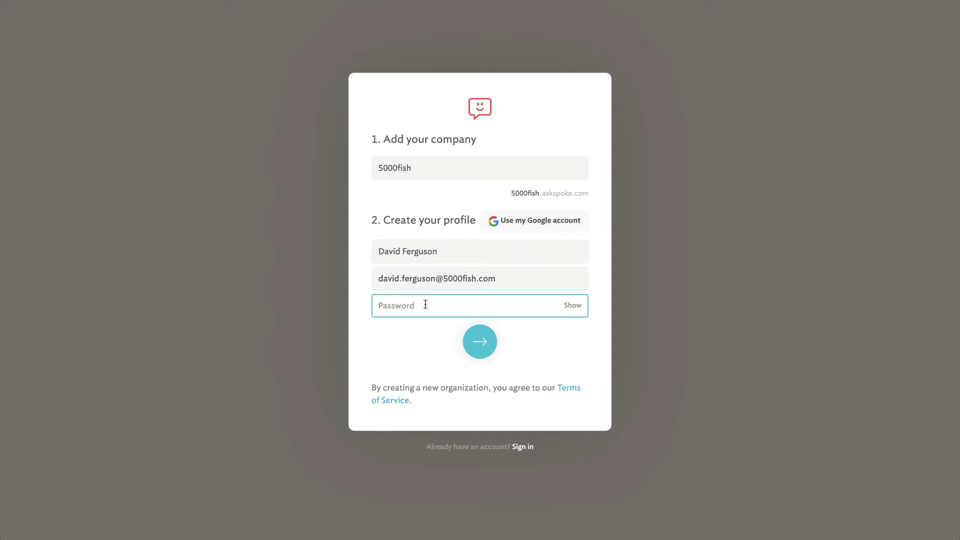
type("••••••")
left_click(480, 343)
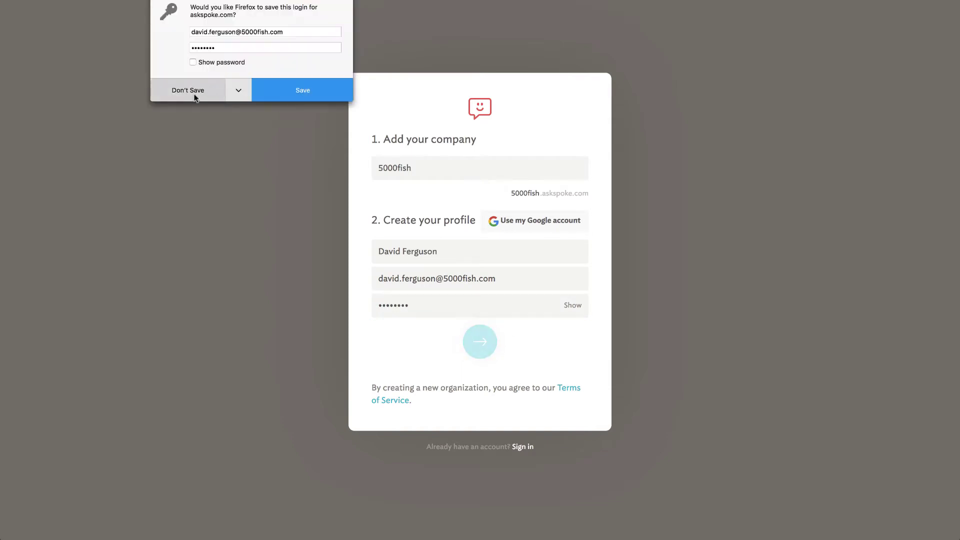
left_click(187, 91)
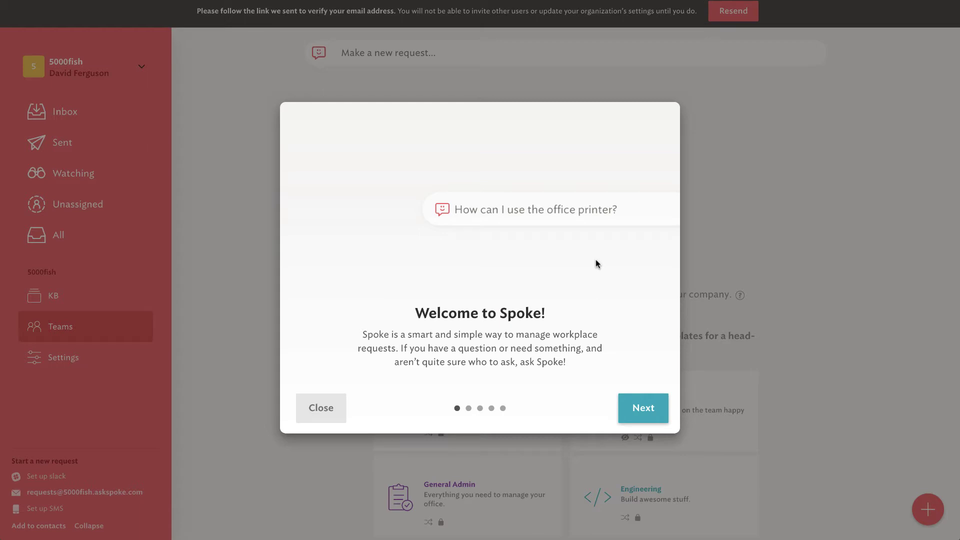
Step: Page through the welcome tour's teams and requests slides to the final Thank you! slide
left_click(642, 409)
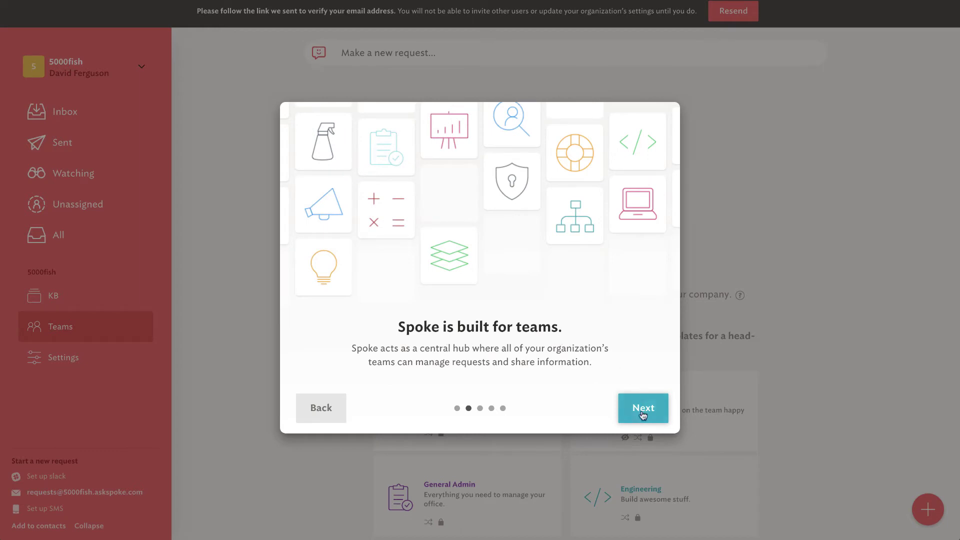
left_click(644, 416)
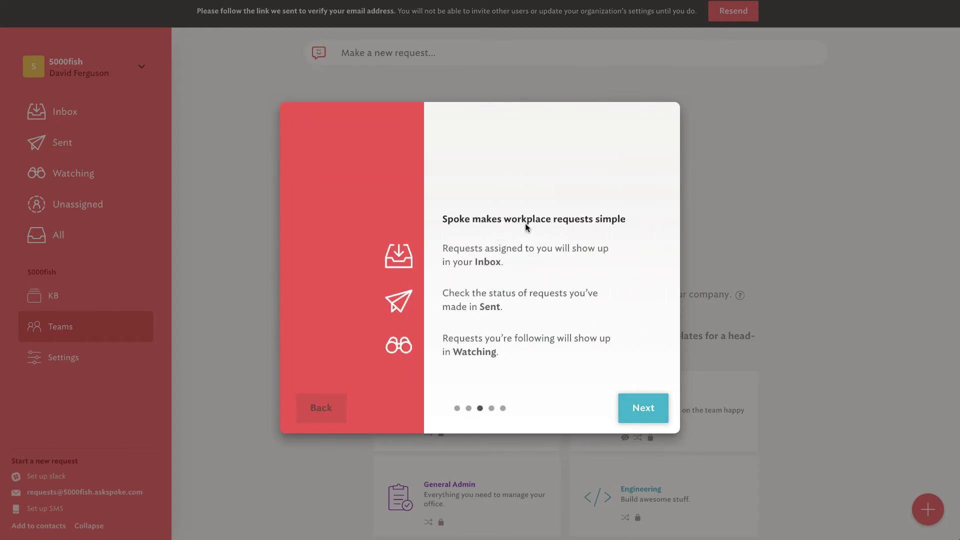
left_click(644, 415)
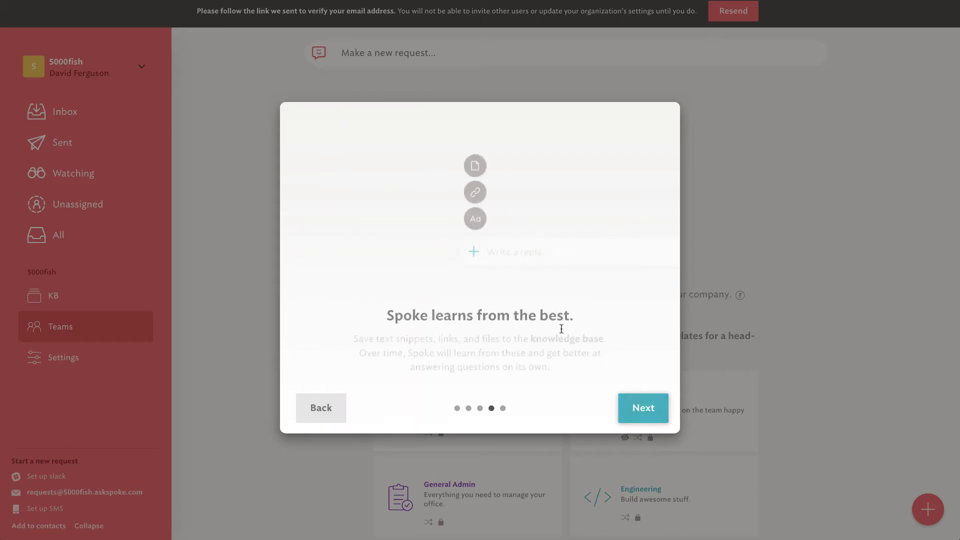
left_click(641, 411)
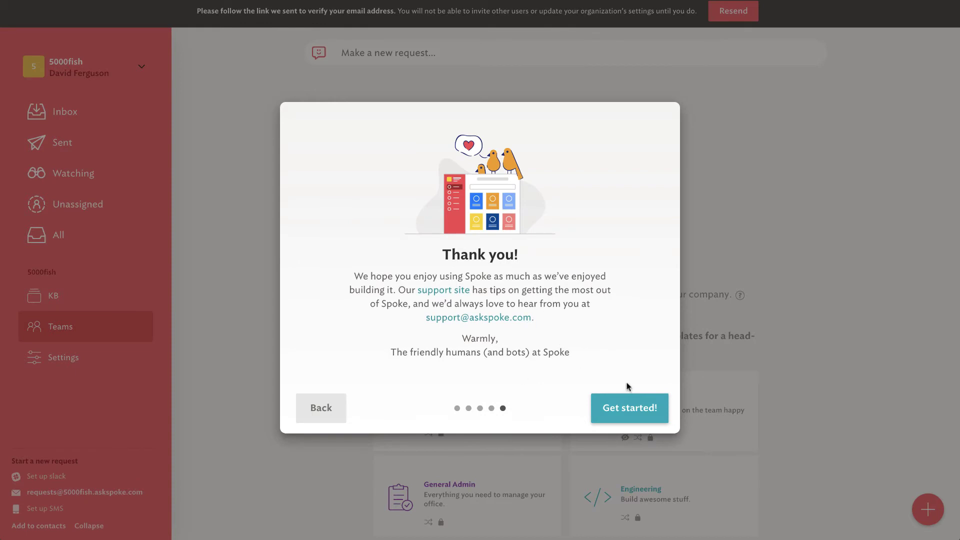
left_click(637, 411)
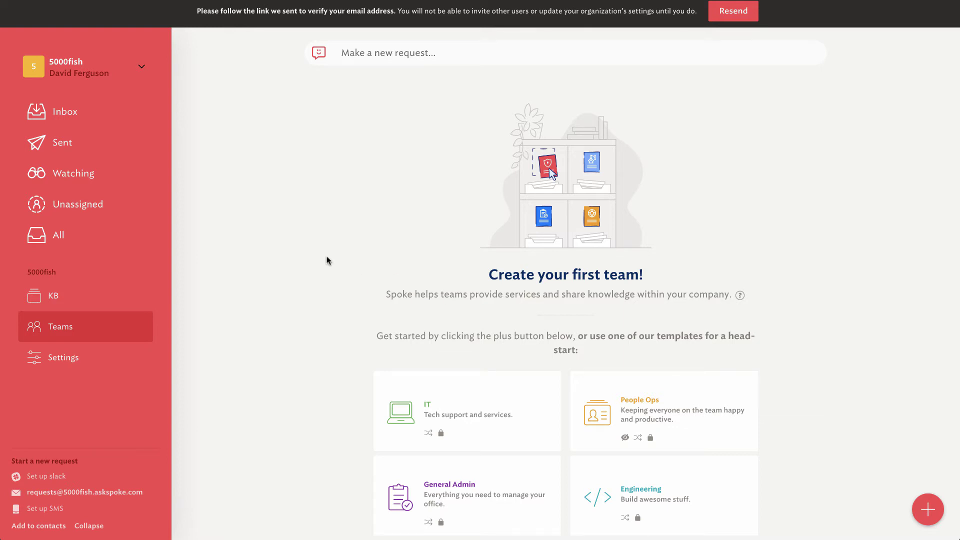
scroll(328, 261, "down", 3)
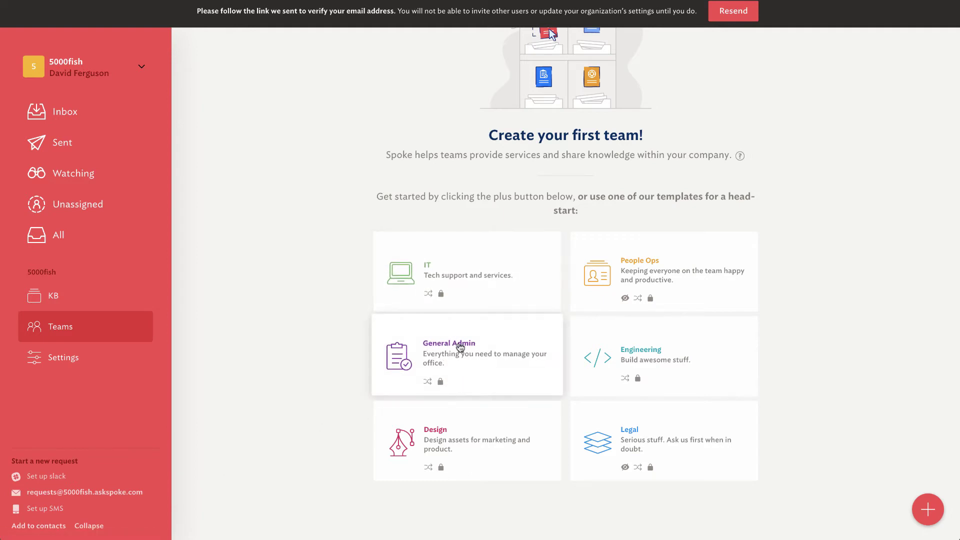
Step: Create a red General Admin team from its template with #benefits and #Vacation keywords
left_click(445, 357)
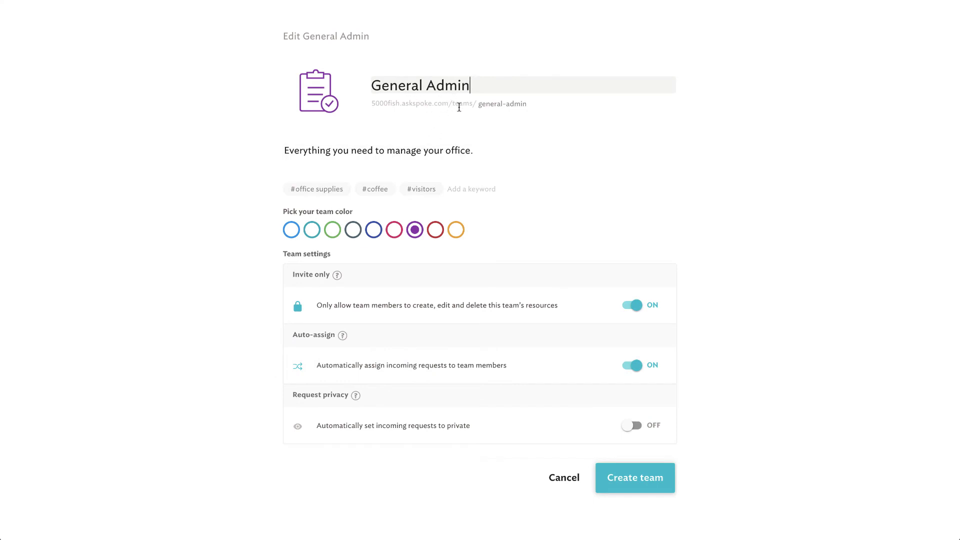
left_click(436, 230)
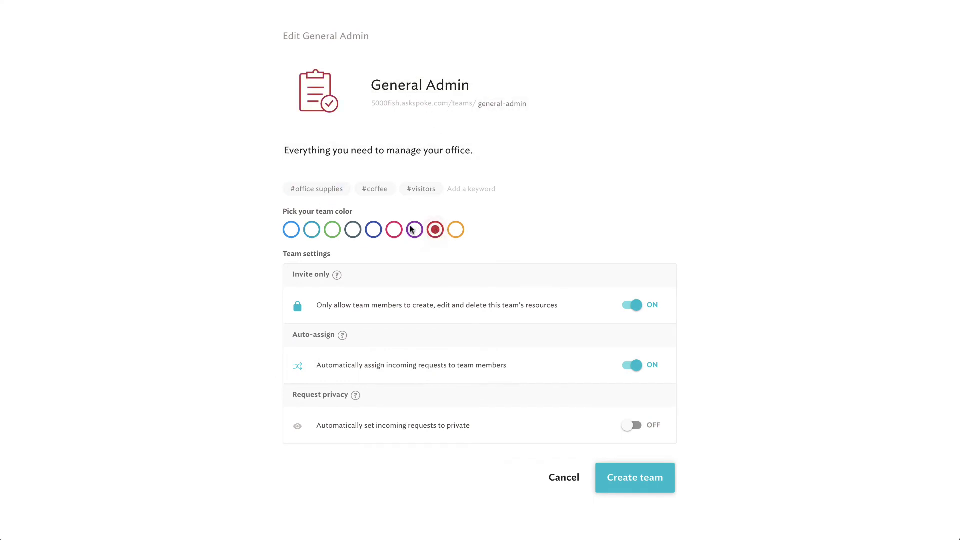
triple_click(396, 157)
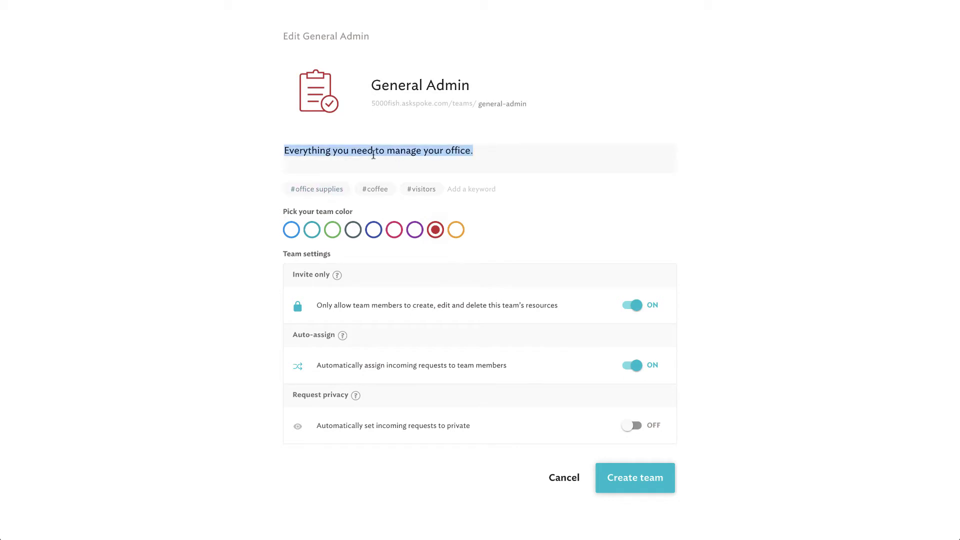
left_click(470, 192)
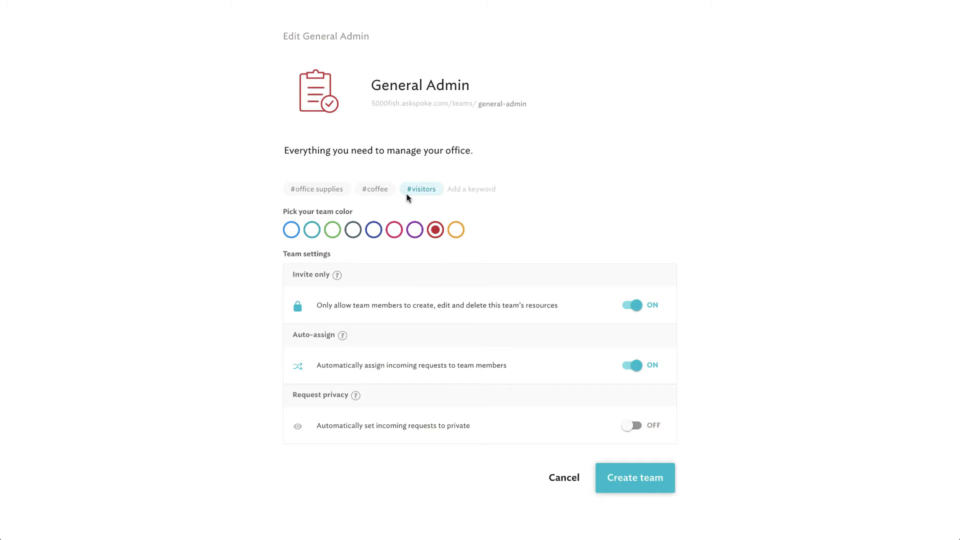
type("#benefits")
key("Return")
type("#")
key("Return")
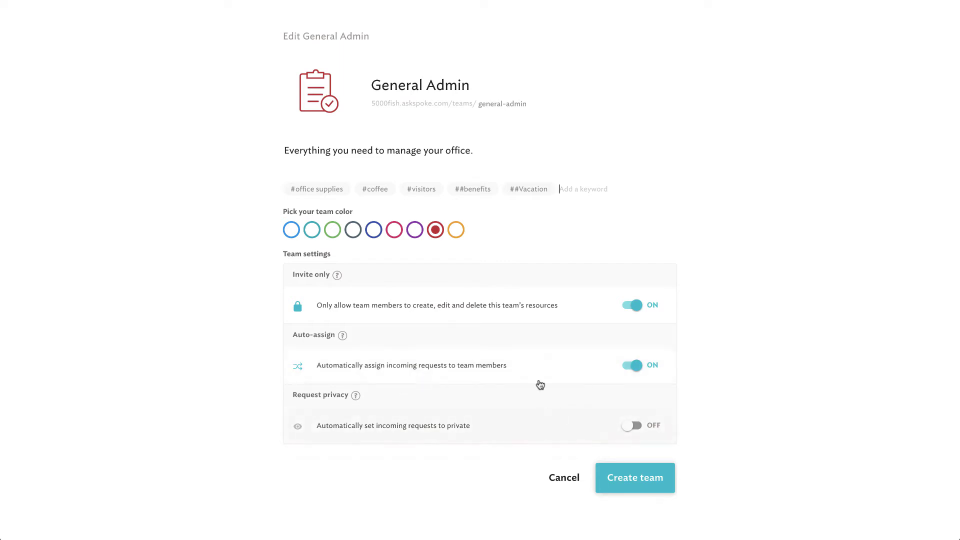
left_click(643, 483)
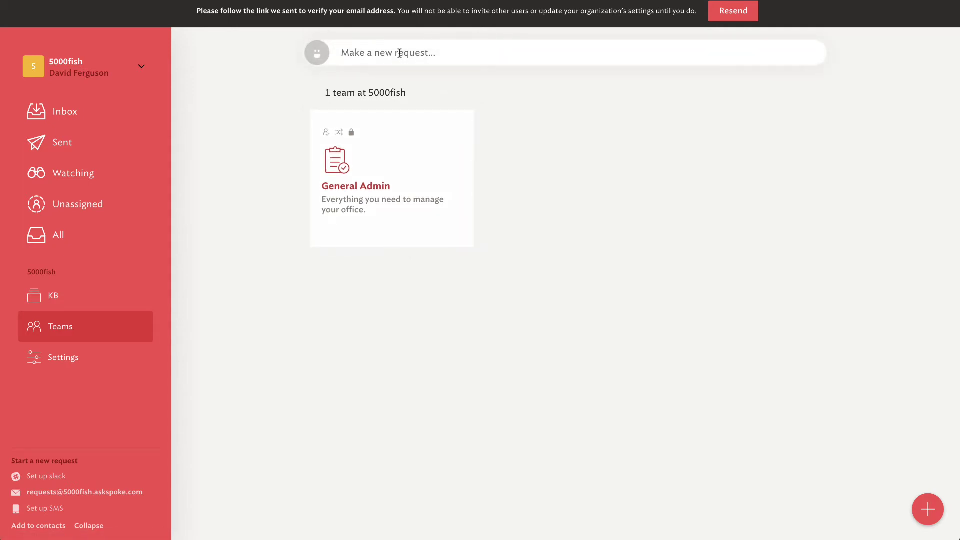
Step: Submit the new request 'What are our company holidays' from the request bar
type("What are our company holidays?")
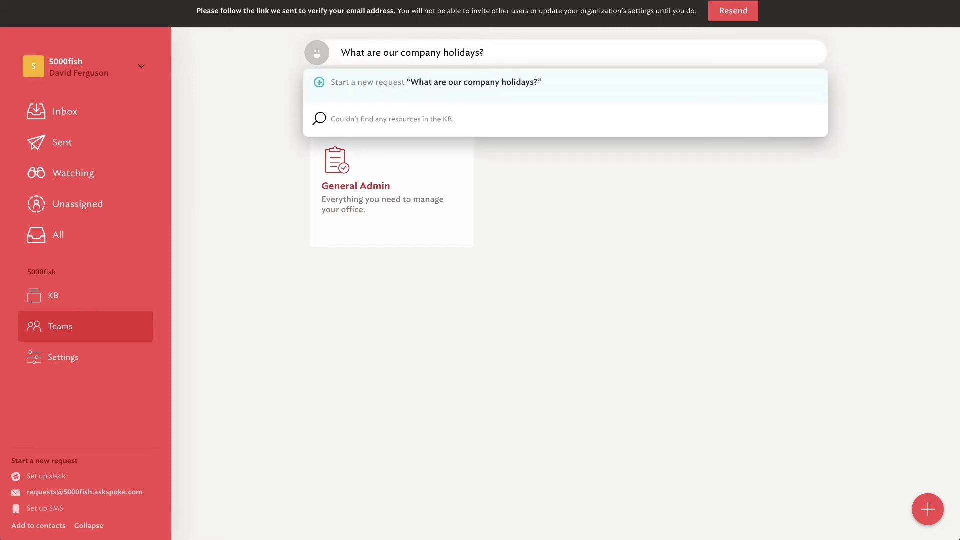
key("Return")
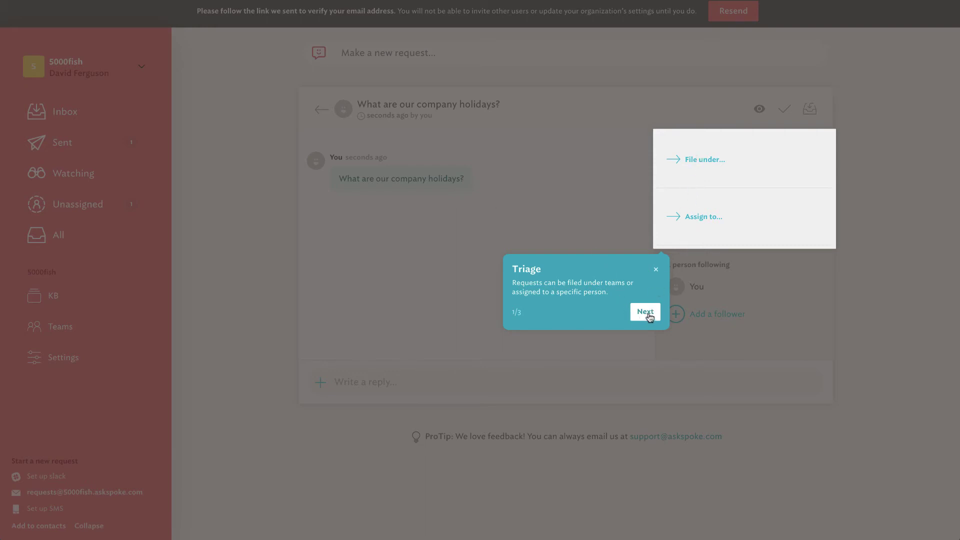
Step: Dismiss the request tour tips and file the holidays request under General Admin
left_click(648, 313)
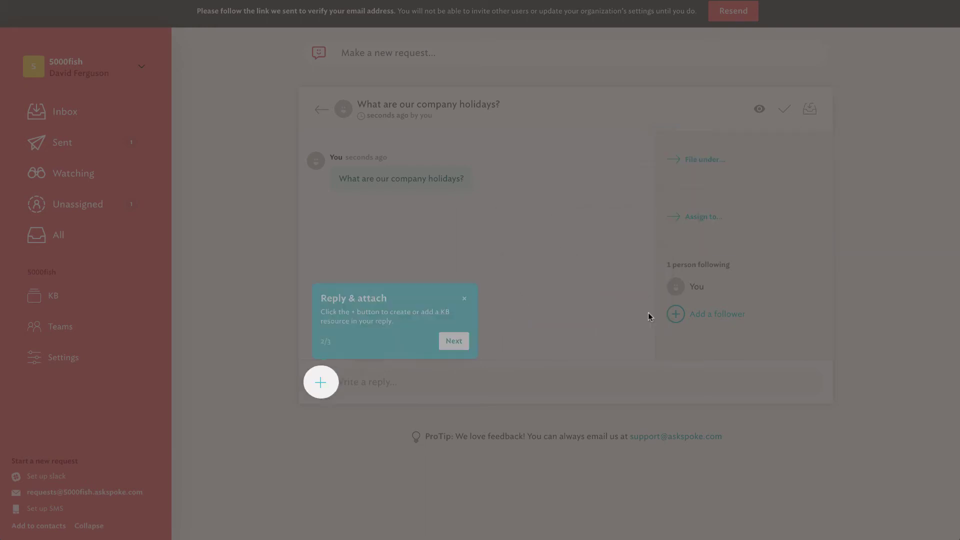
left_click(455, 343)
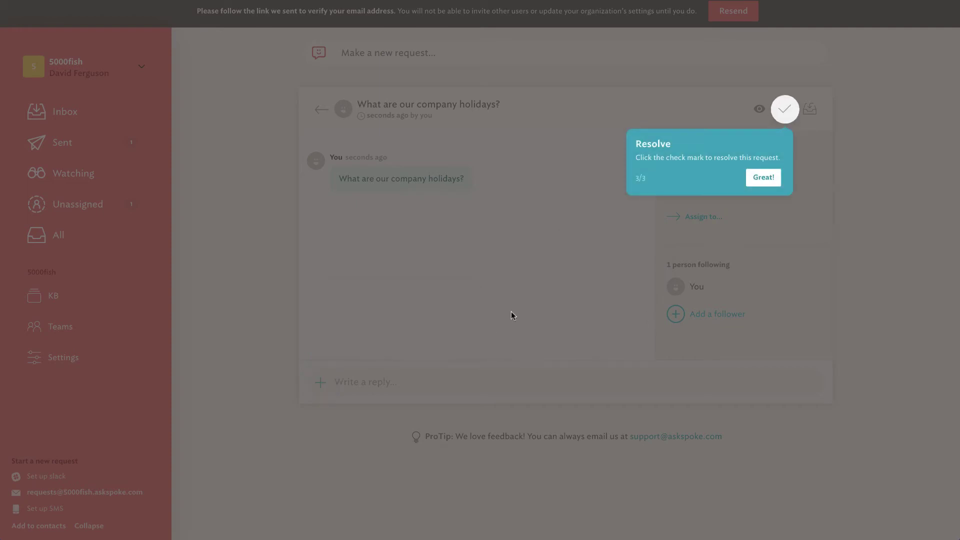
left_click(763, 178)
left_click(700, 160)
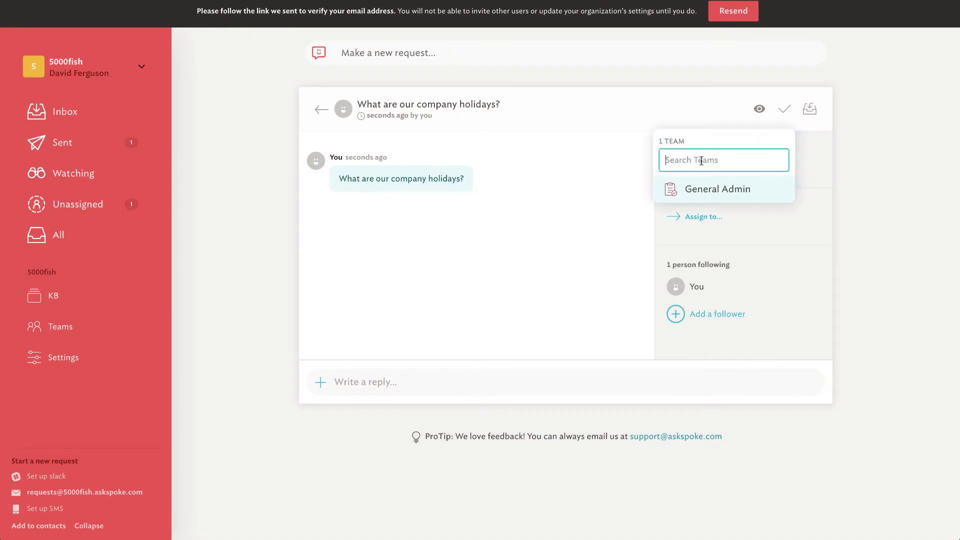
left_click(711, 194)
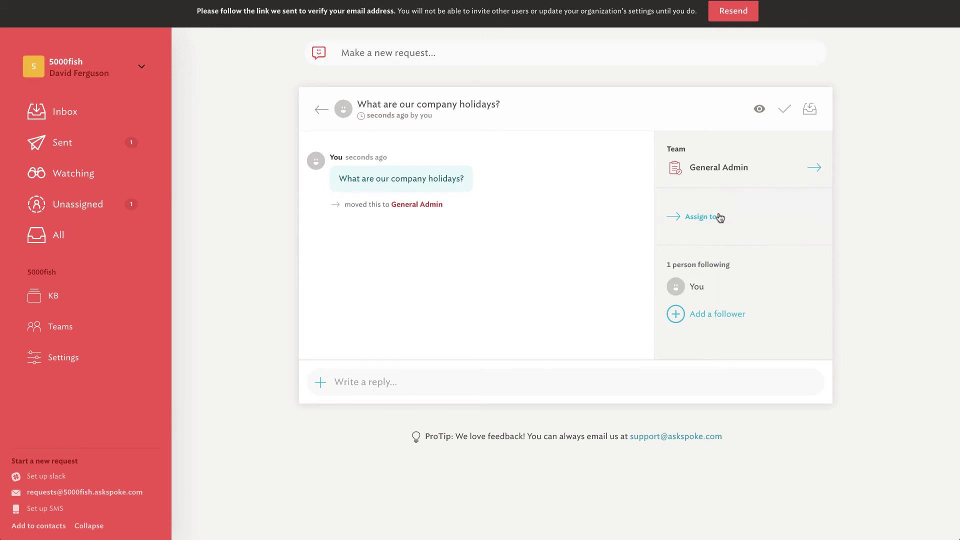
Step: Reply that holidays are New Years, 4th of July and Christmas, then mark the request resolved
left_click(352, 378)
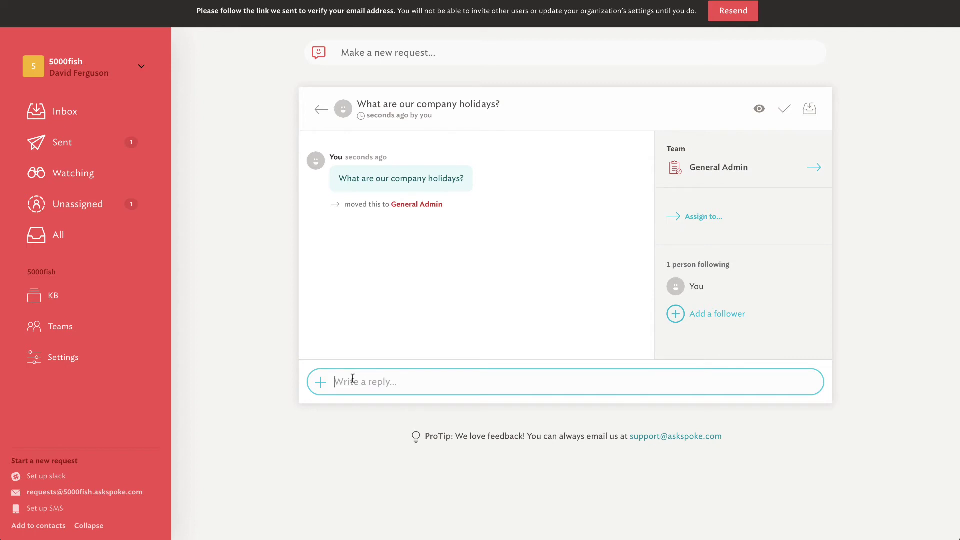
type("We get New Years, 4th of")
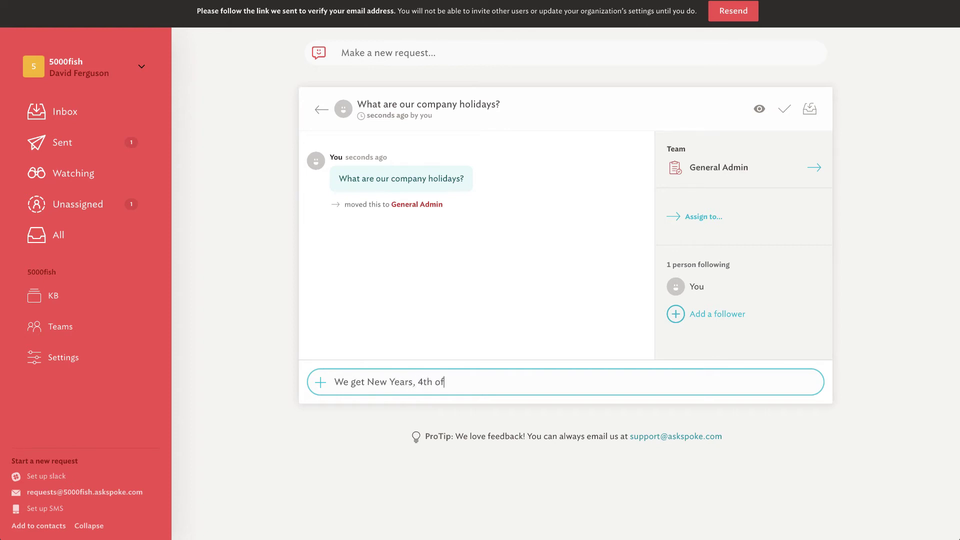
type(" July and Christam")
key("BackSpace")
type("mas.  That's it, work allo")
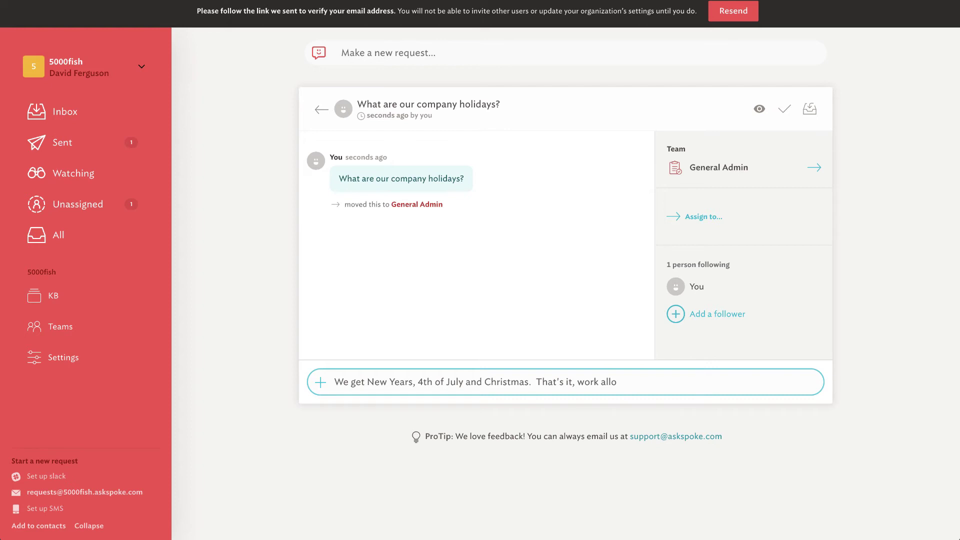
type("therthers days.")
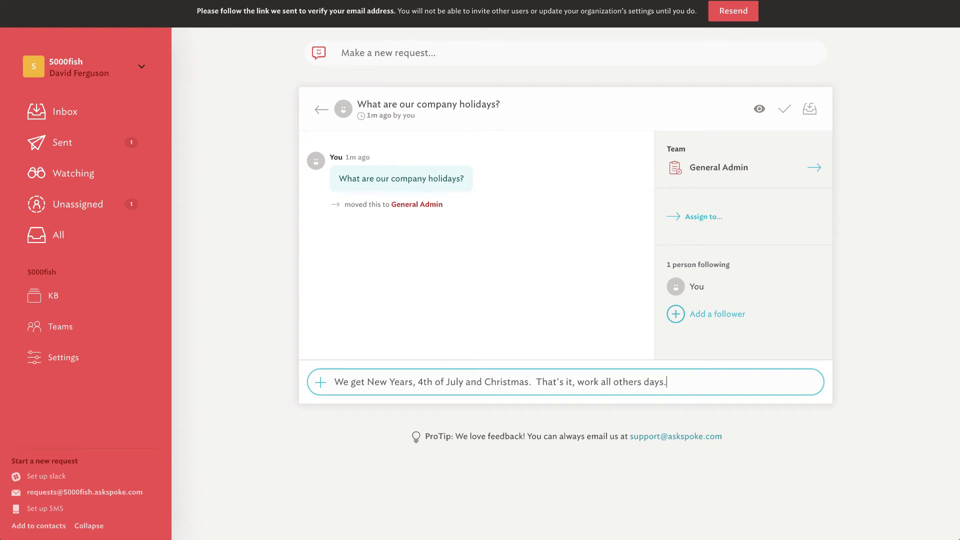
key("Return")
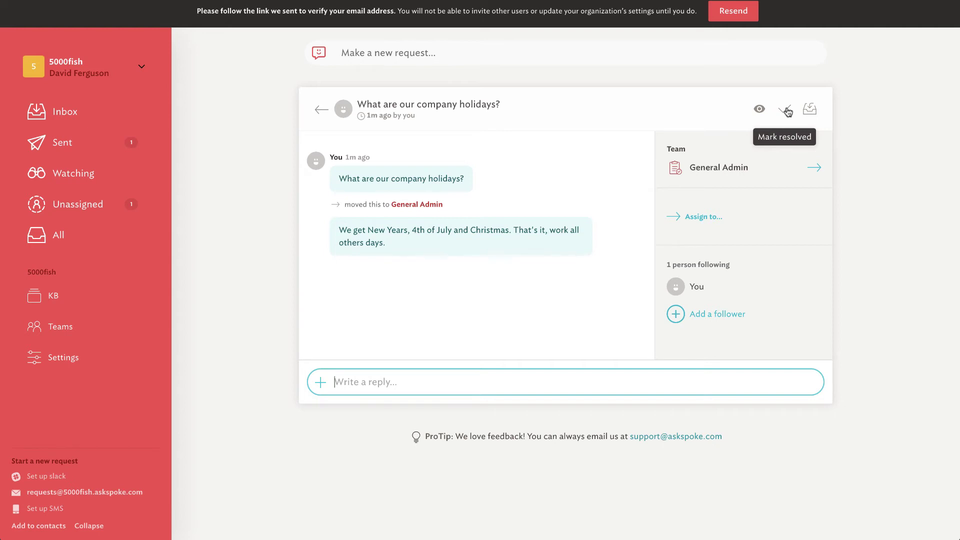
left_click(786, 110)
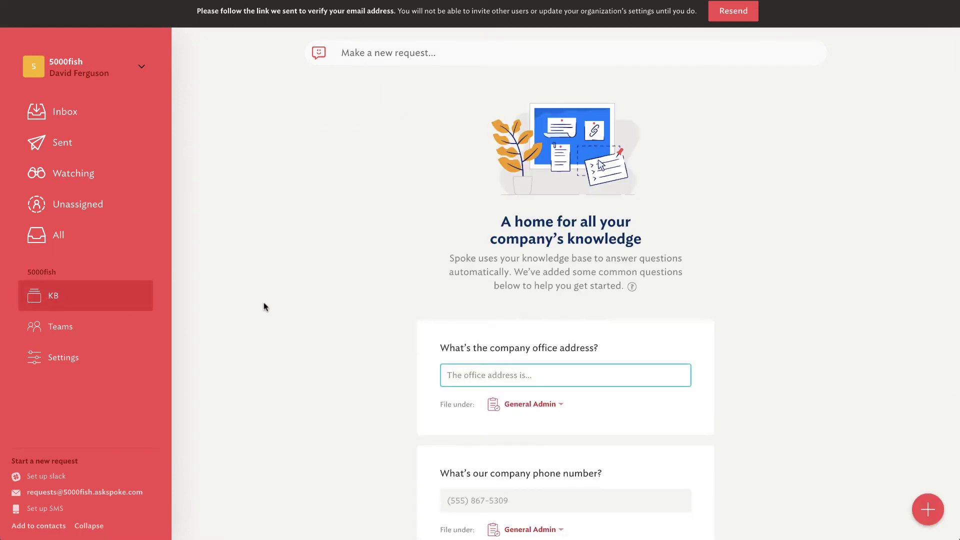
Step: Decline the Standard plan upgrade when adding a team, then show the knowledge base's add-resource options
scroll(264, 307, "down", 4)
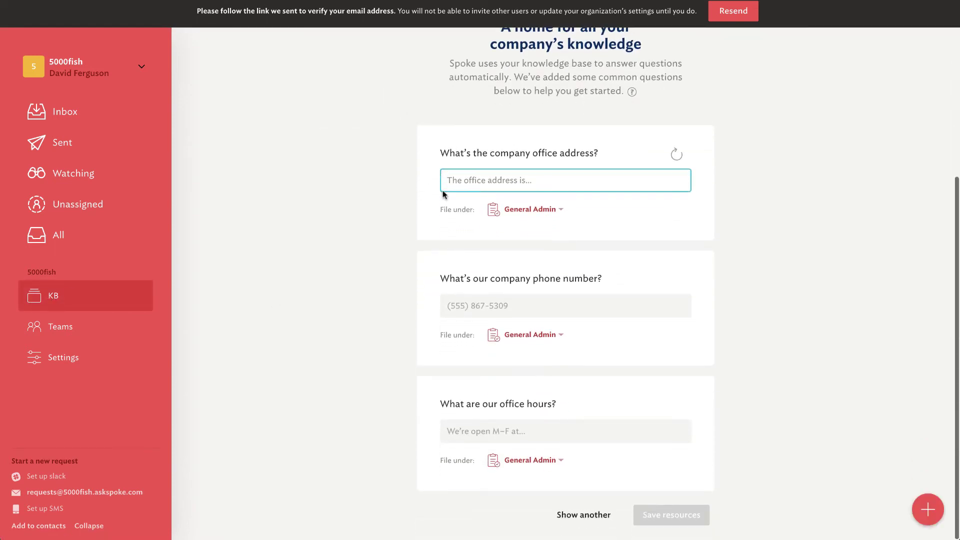
scroll(584, 281, "up", 3)
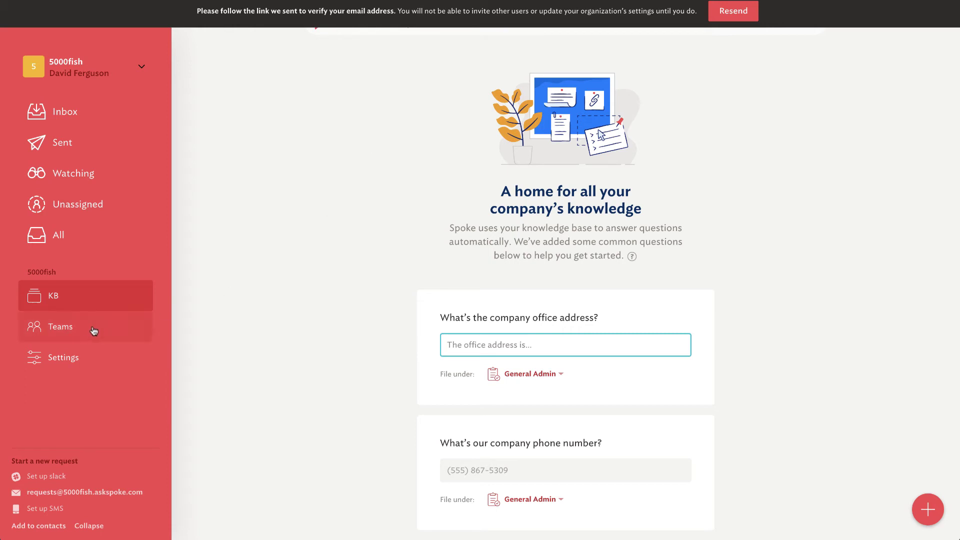
left_click(60, 328)
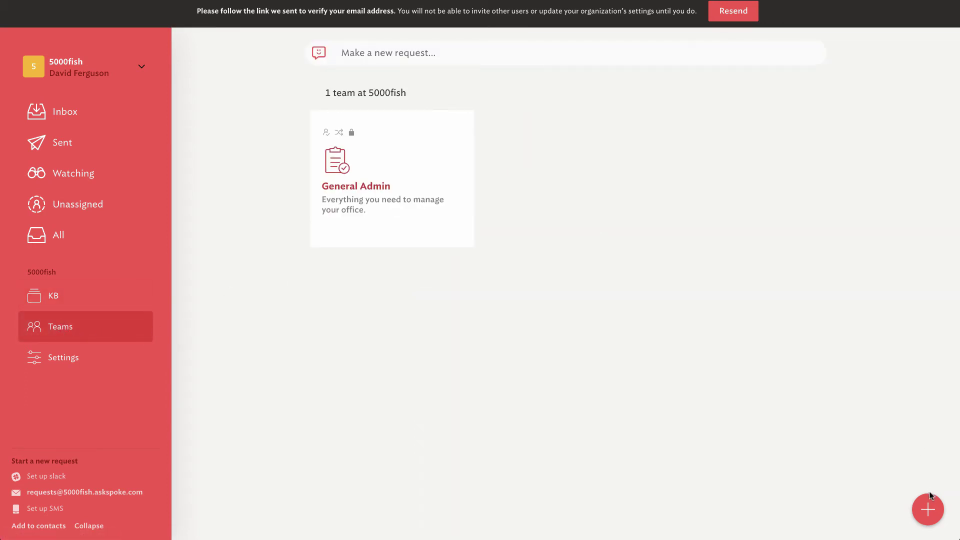
left_click(928, 510)
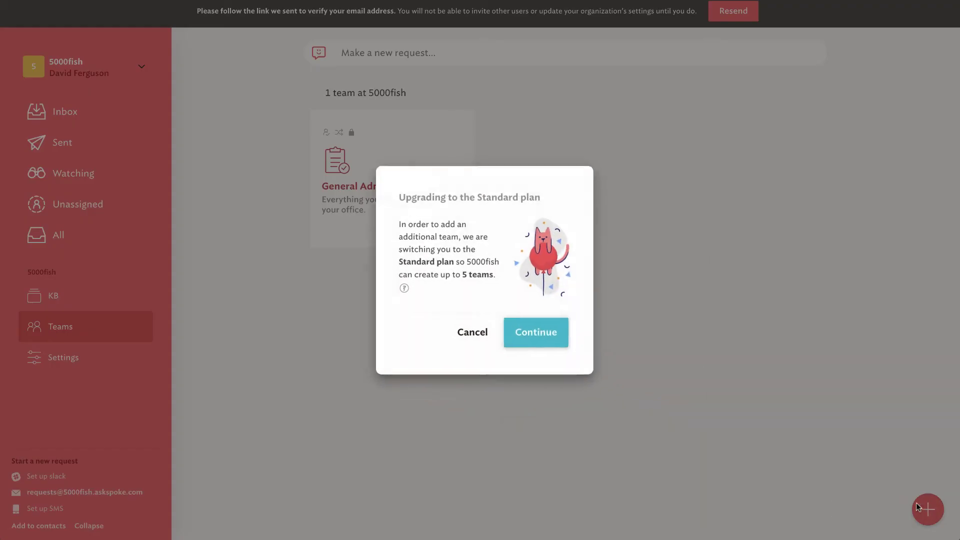
left_click(467, 330)
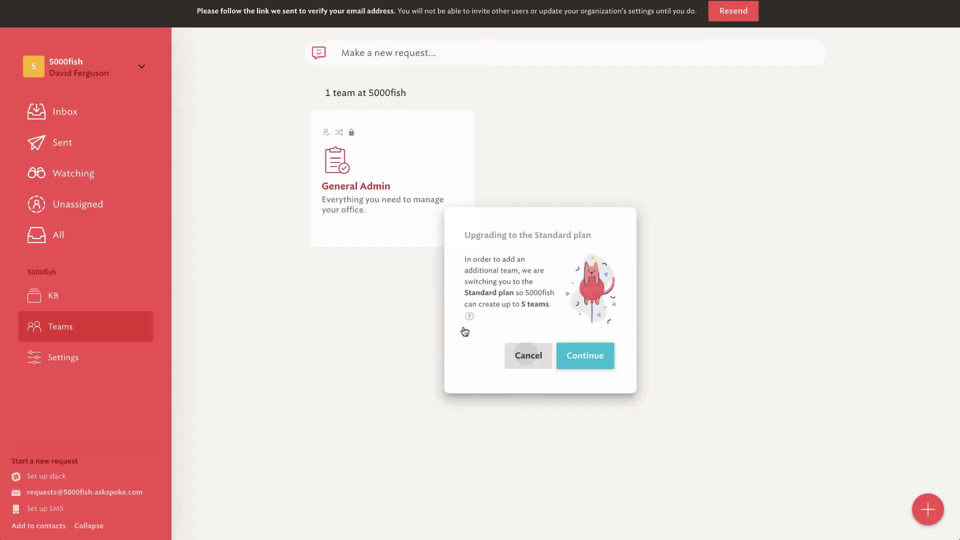
left_click(52, 307)
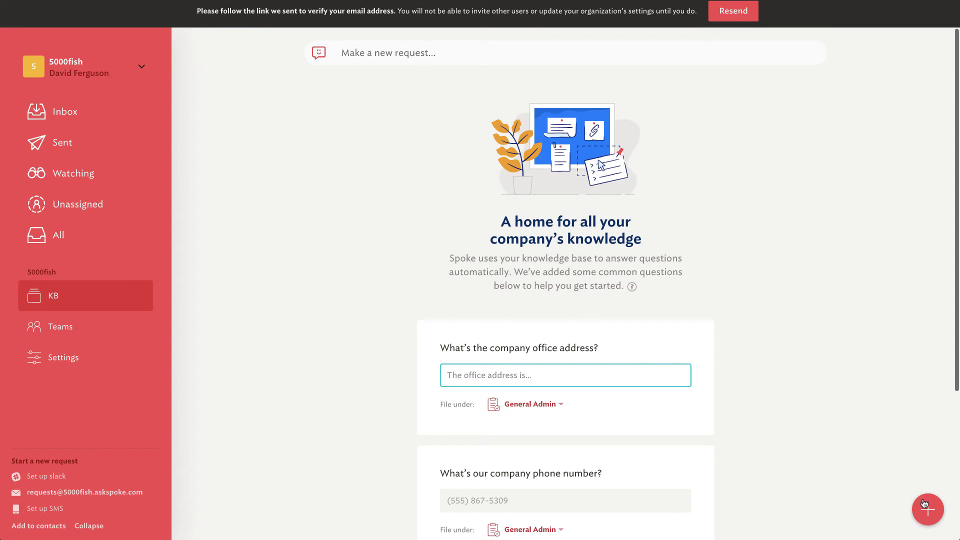
left_click(925, 507)
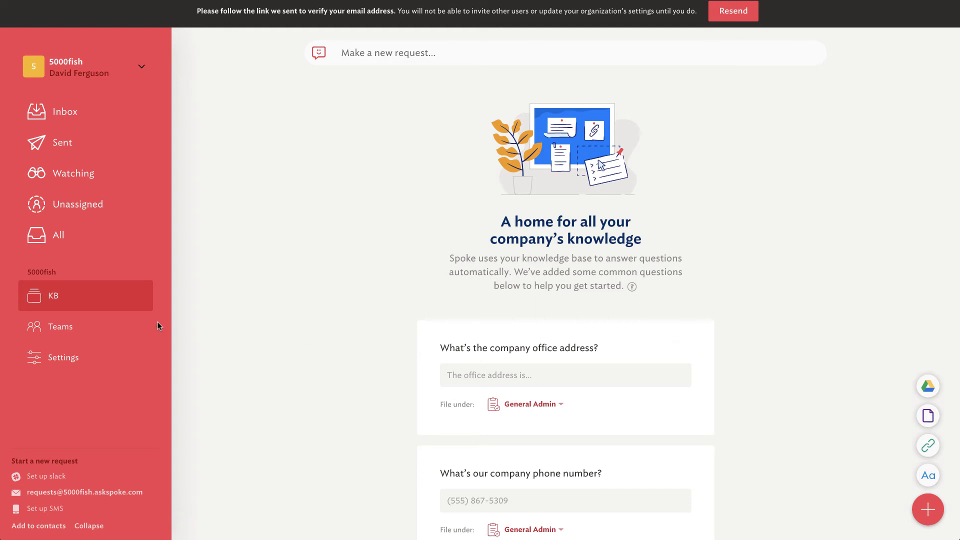
Step: Browse the 5000fish Channels, Account and Members settings, then open the Slack channel setup
left_click(60, 363)
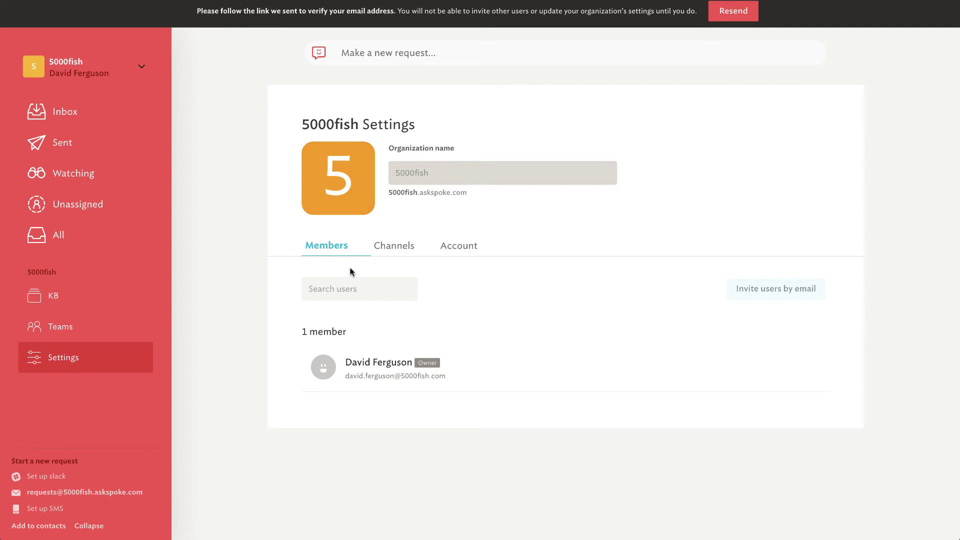
left_click(394, 246)
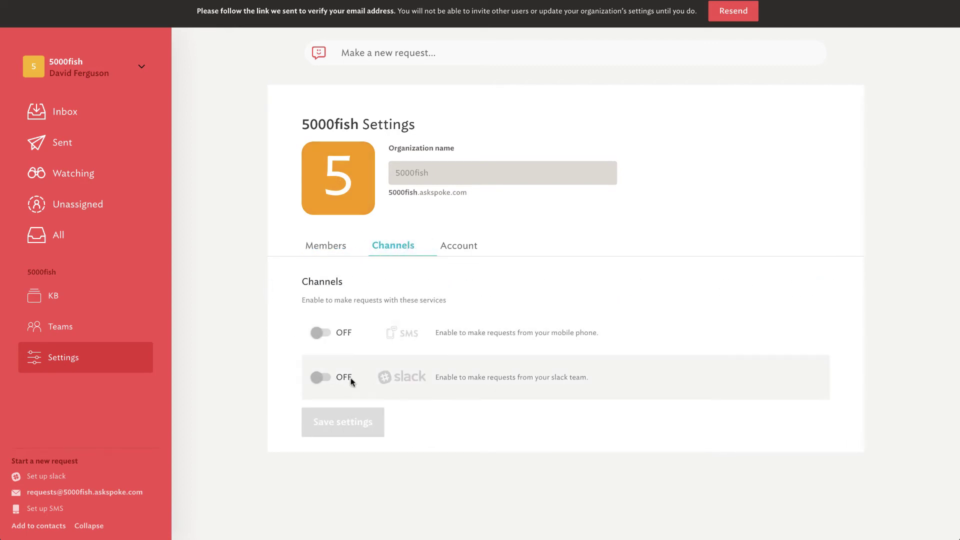
left_click(460, 245)
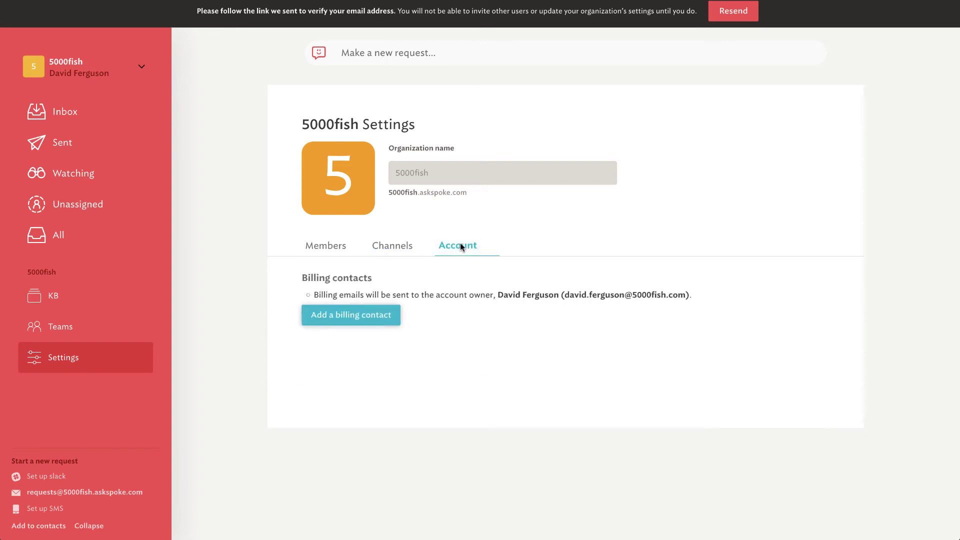
left_click(326, 248)
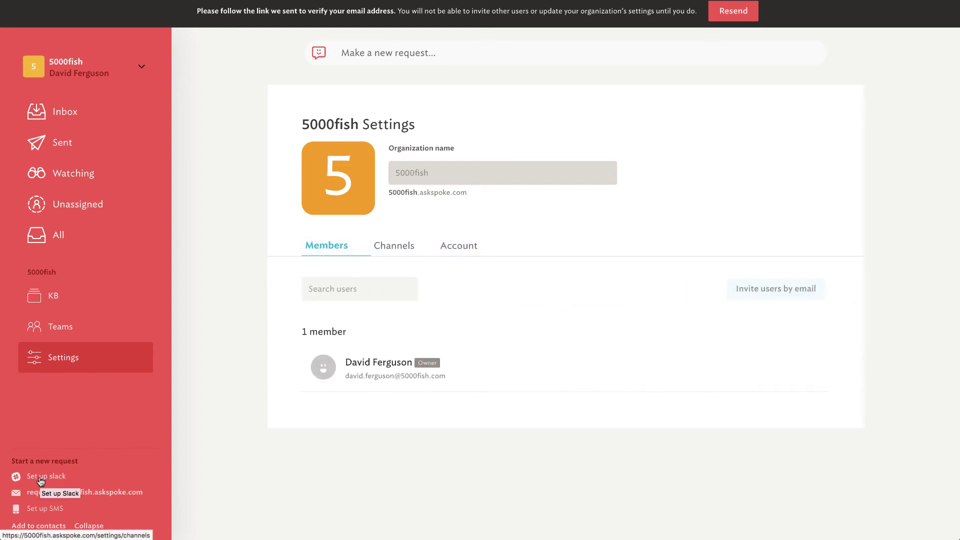
left_click(60, 481)
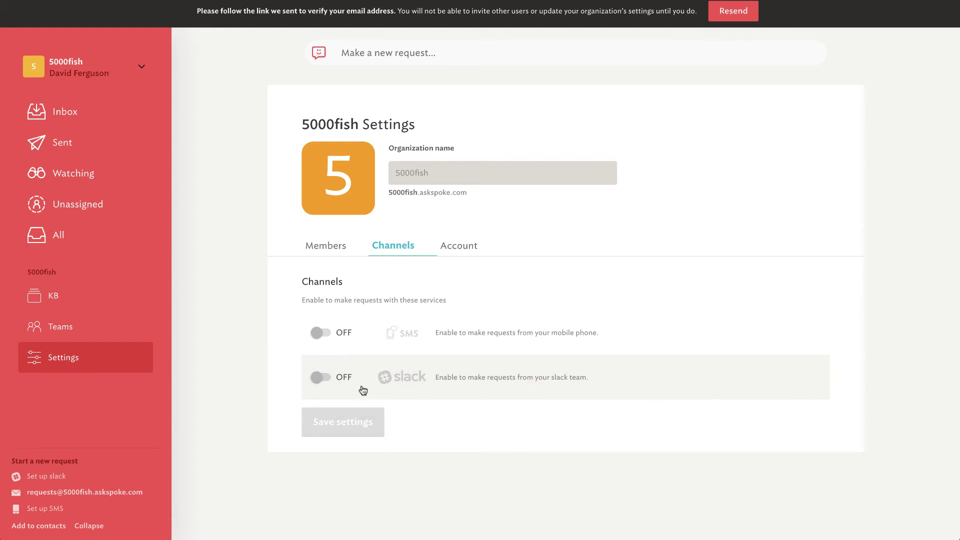
left_click(449, 177)
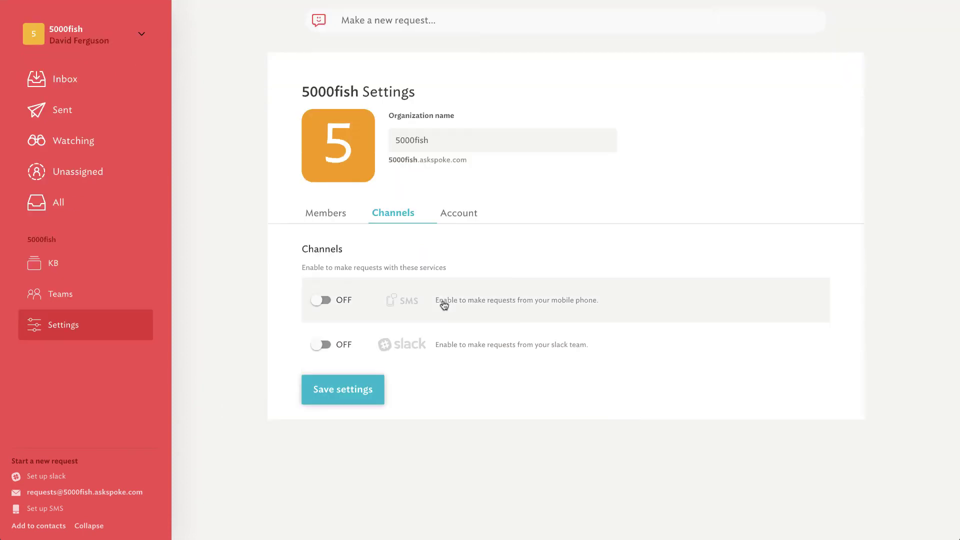
Step: Switch Slack requests ON and start adding Spoke to the 5000fish Slack workspace
left_click(321, 345)
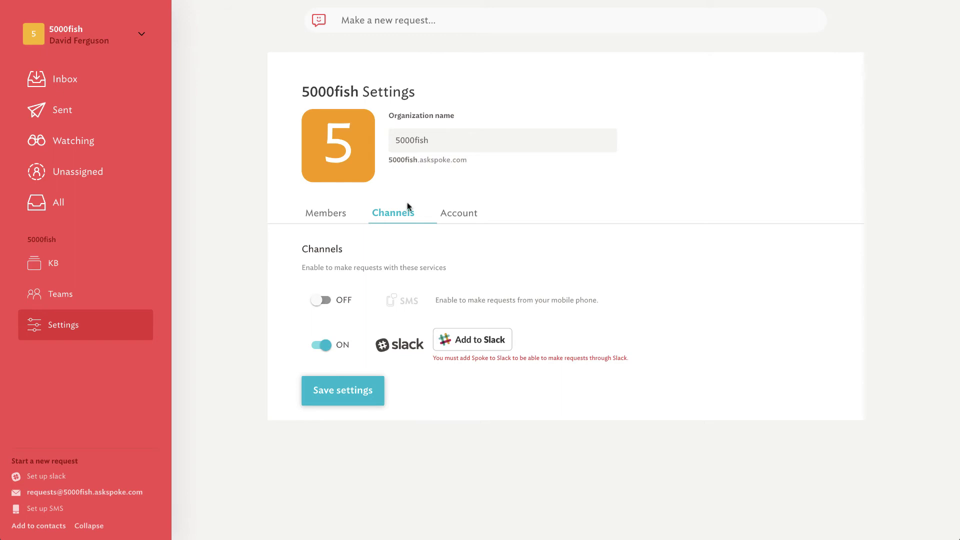
left_click(478, 341)
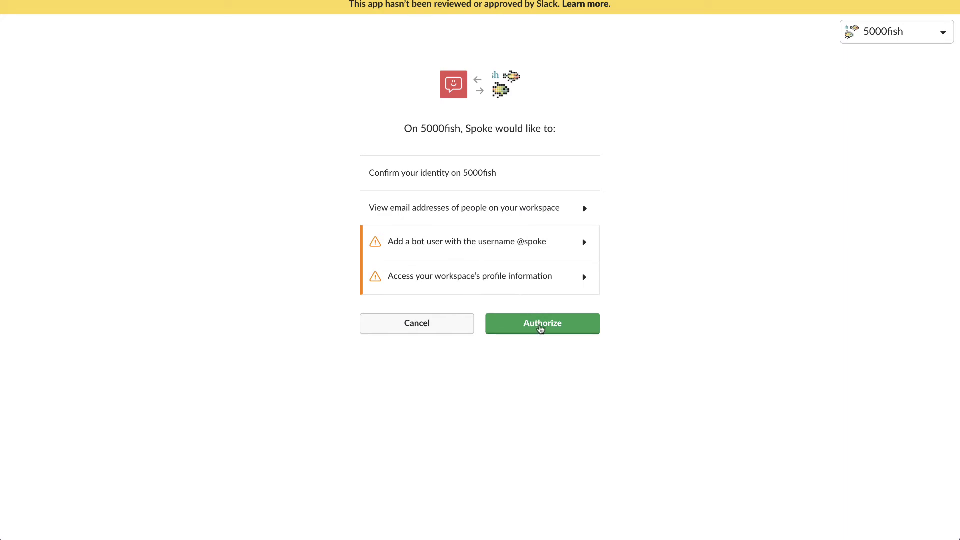
left_click(541, 328)
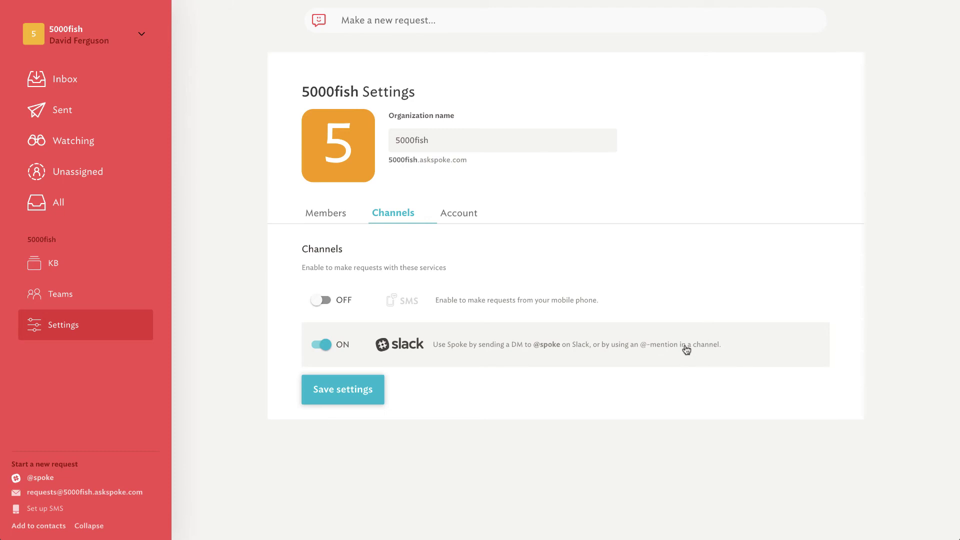
Step: Save the channel settings with Slack on and SMS off, then return to the Channels section
left_click(344, 395)
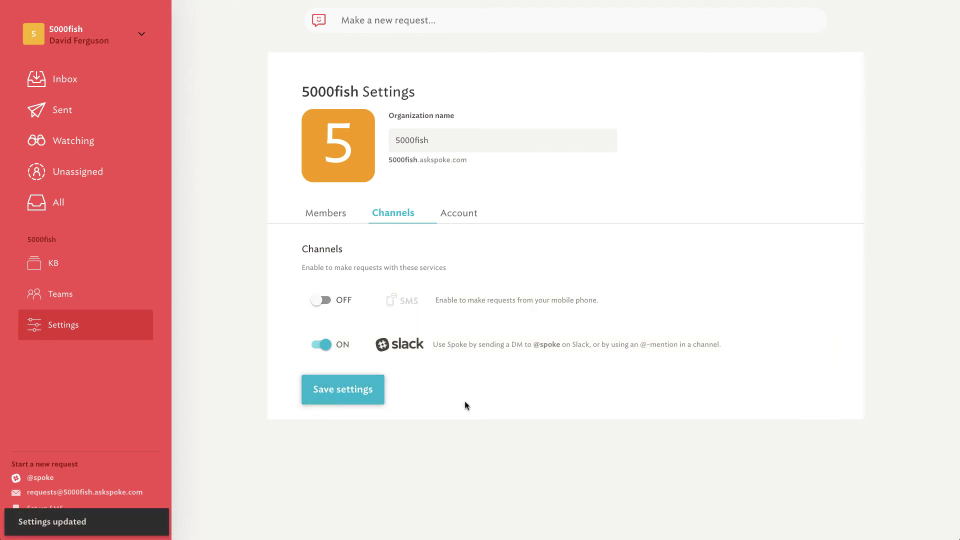
left_click(458, 213)
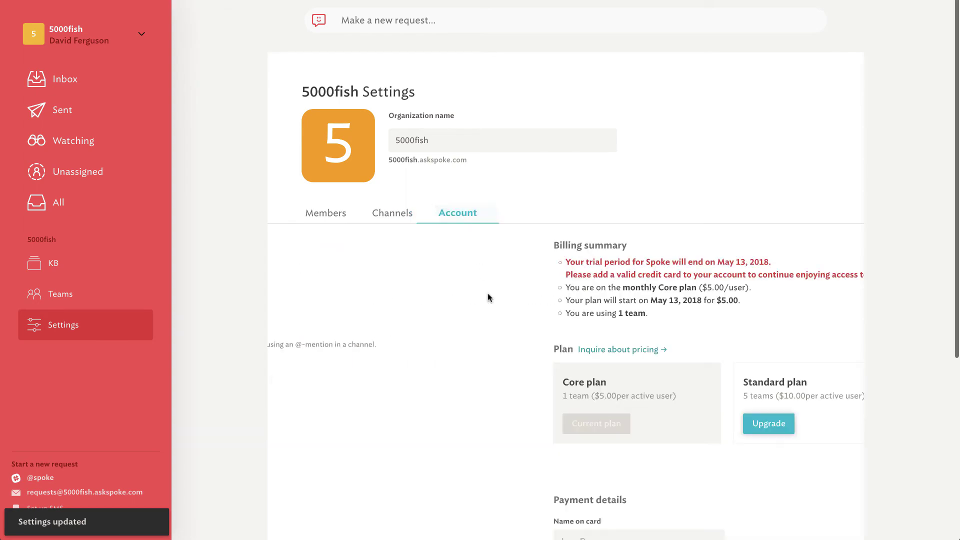
left_click(395, 214)
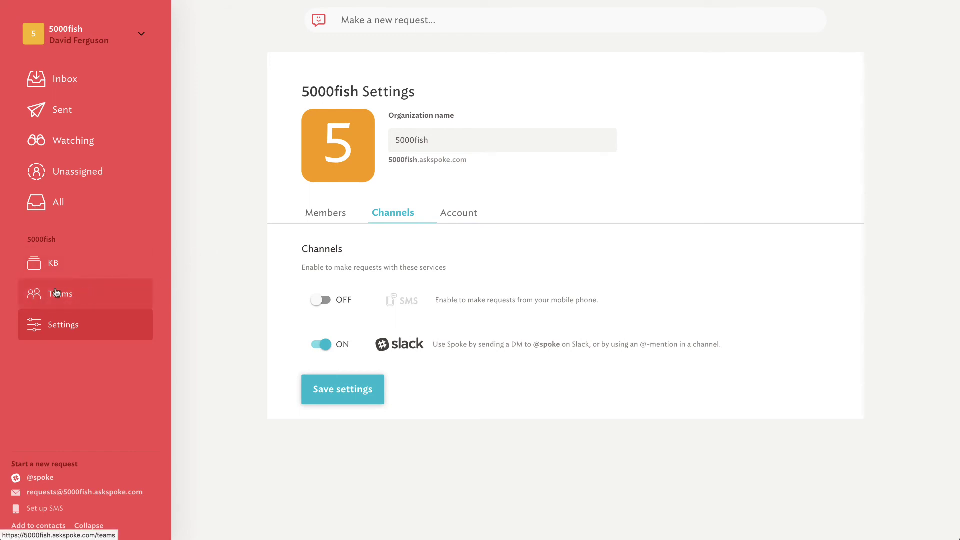
Step: Browse the Inbox, Sent and knowledge base views, adding another suggested question card
left_click(59, 80)
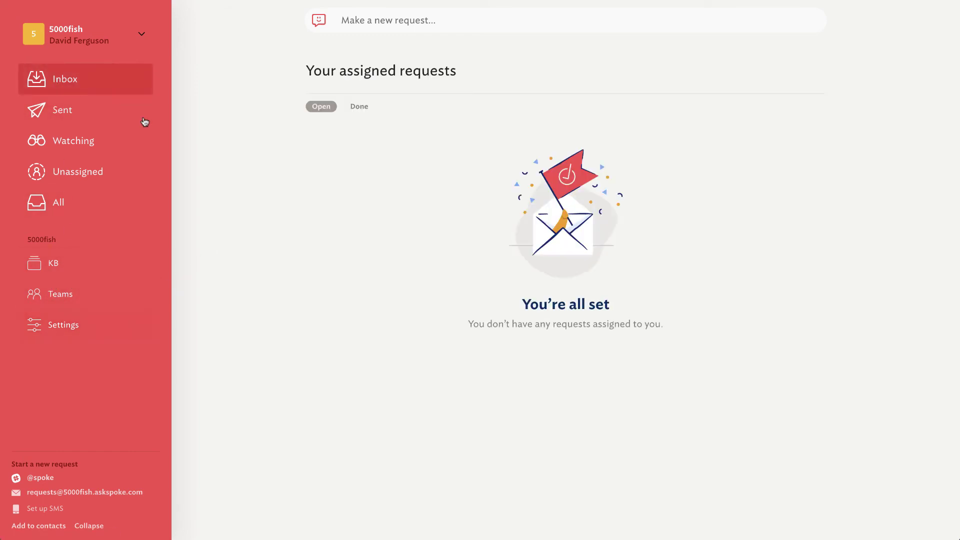
left_click(56, 110)
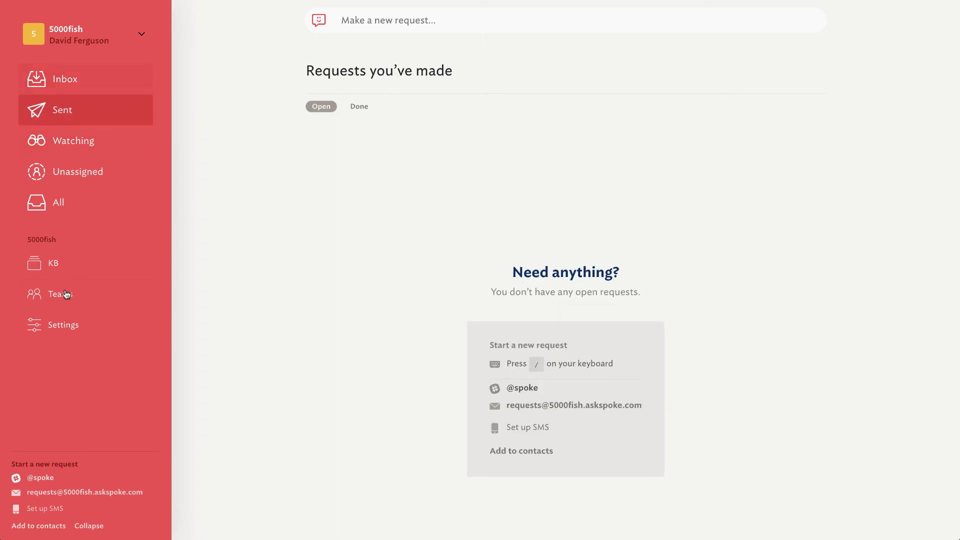
left_click(54, 265)
scroll(354, 291, "down", 3)
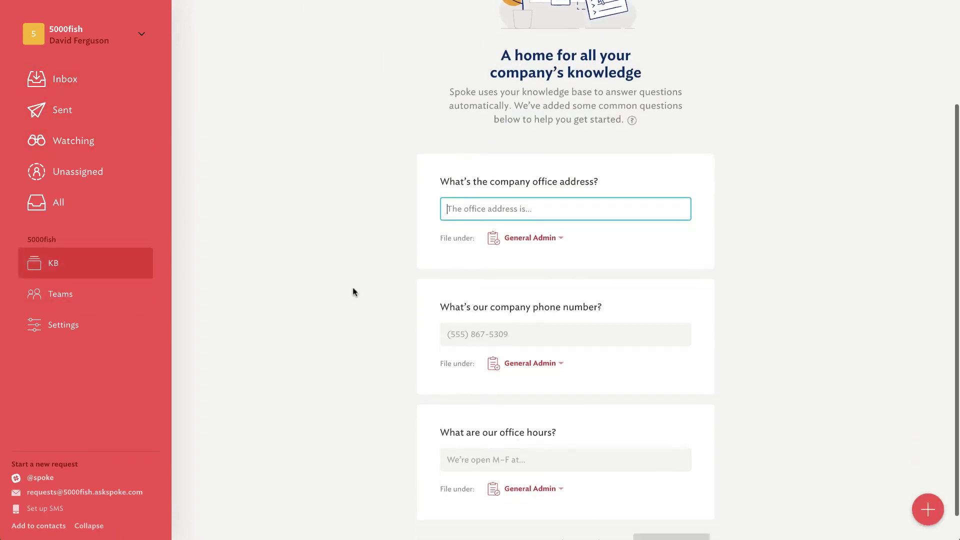
left_click(596, 514)
scroll(594, 494, "up", 10)
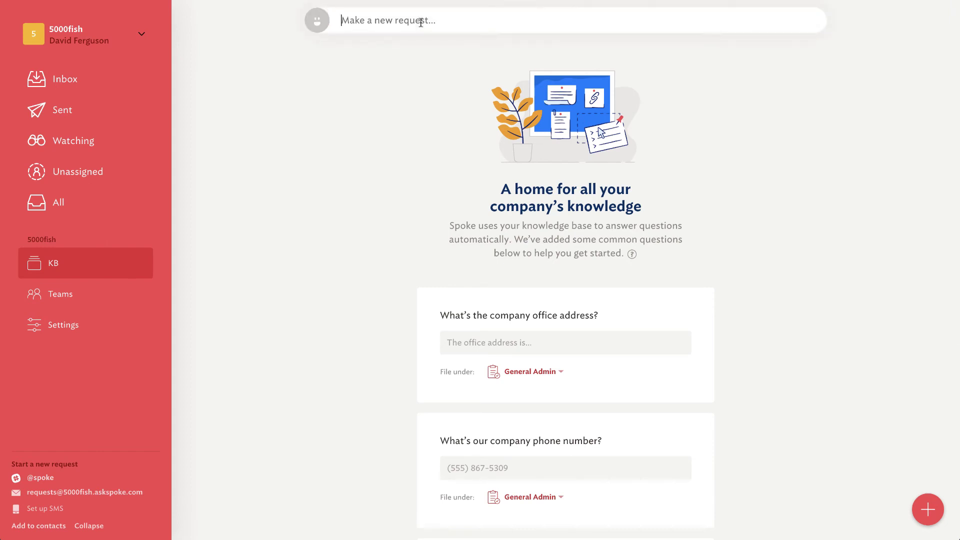
Step: Submit the new request 'what are my company holidays?'
type("cojp")
key("BackSpace")
type("what are")
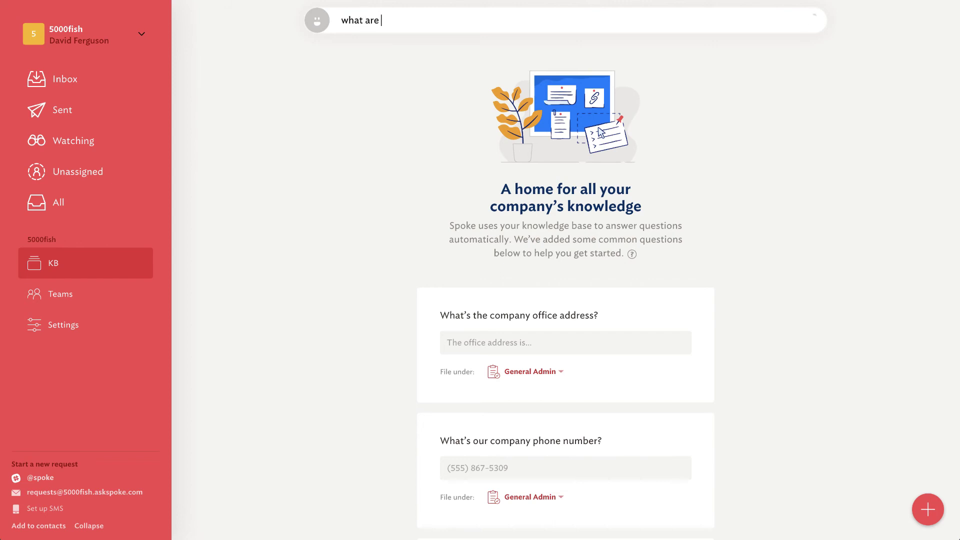
type(" my company holidays?")
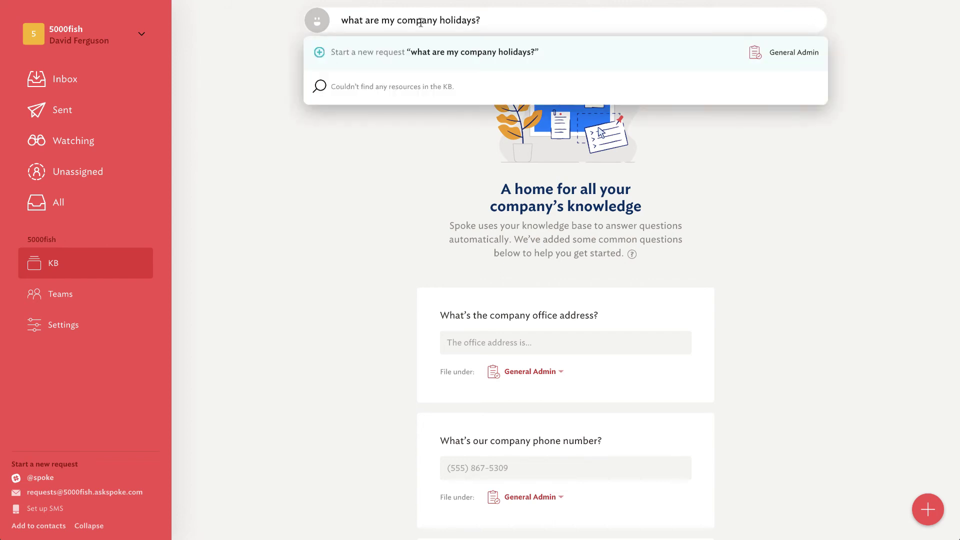
left_click(466, 54)
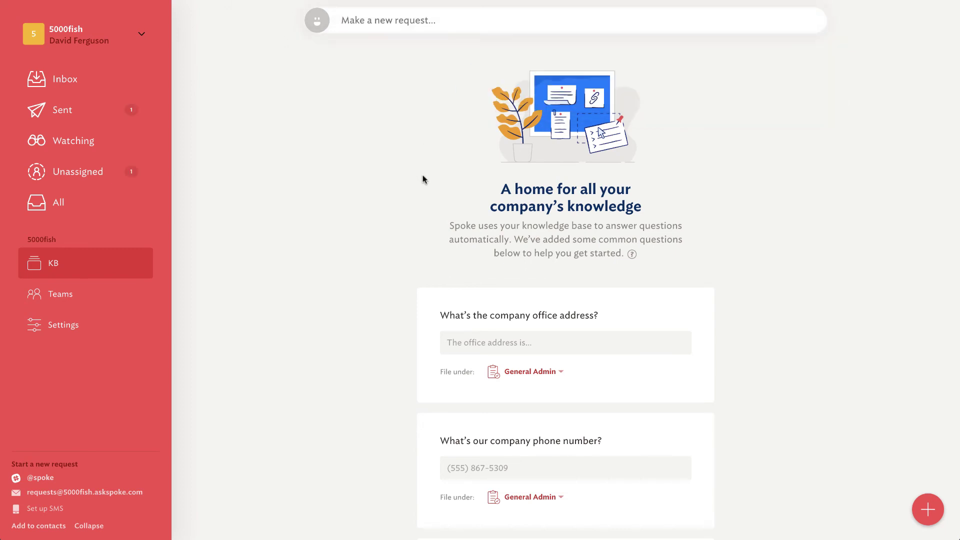
Step: Write a new text article 'Company Holidays' reading 'We get New Years and Christmas, Easter.'
left_click(55, 253)
mouse_move(931, 514)
left_click(928, 476)
type("Company Holidauys")
key("BackSpace")
key("BackSpace")
type("Wha")
key("BackSpace")
key("BackSpace")
key("BackSpace")
type("W")
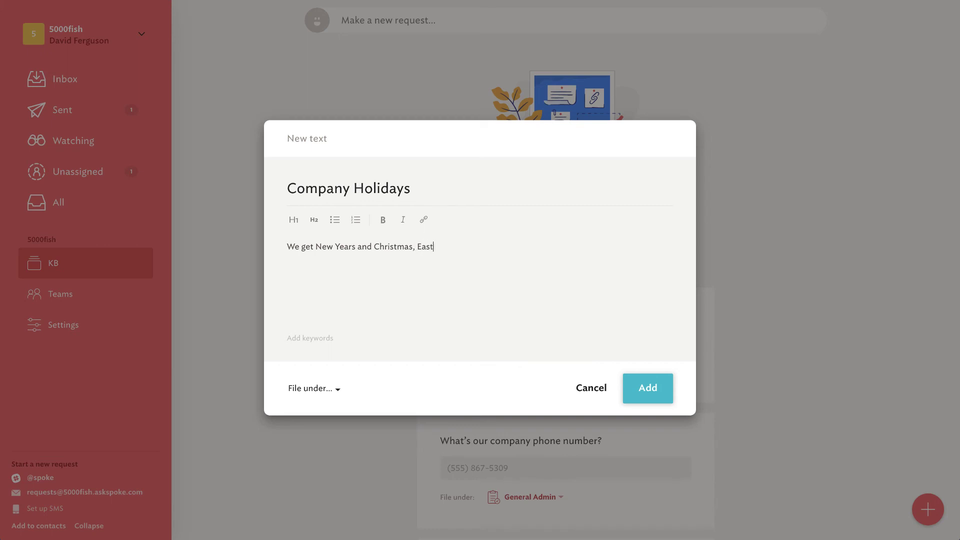
Step: File the article under General Admin, add it, and check its Edit/Flag/Delete menu
left_click(325, 392)
left_click(318, 434)
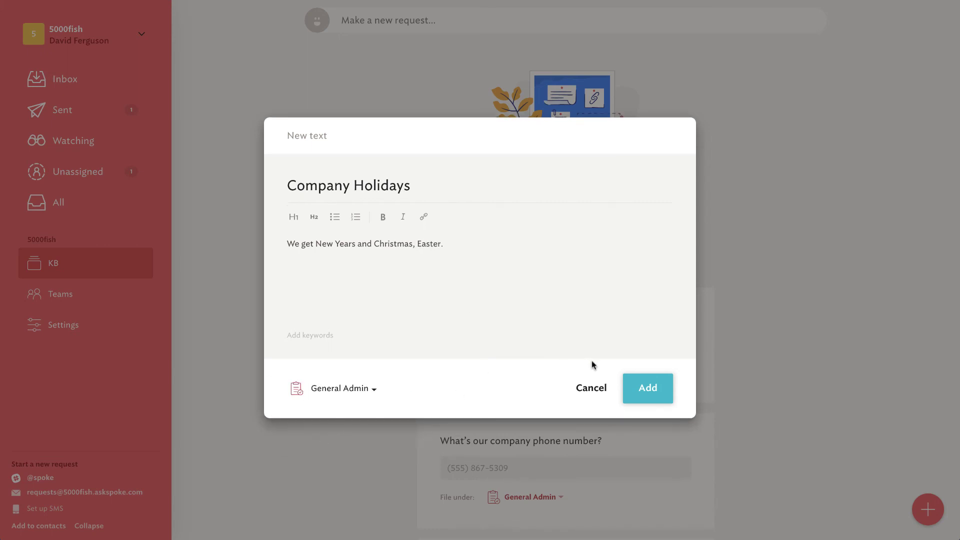
left_click(649, 389)
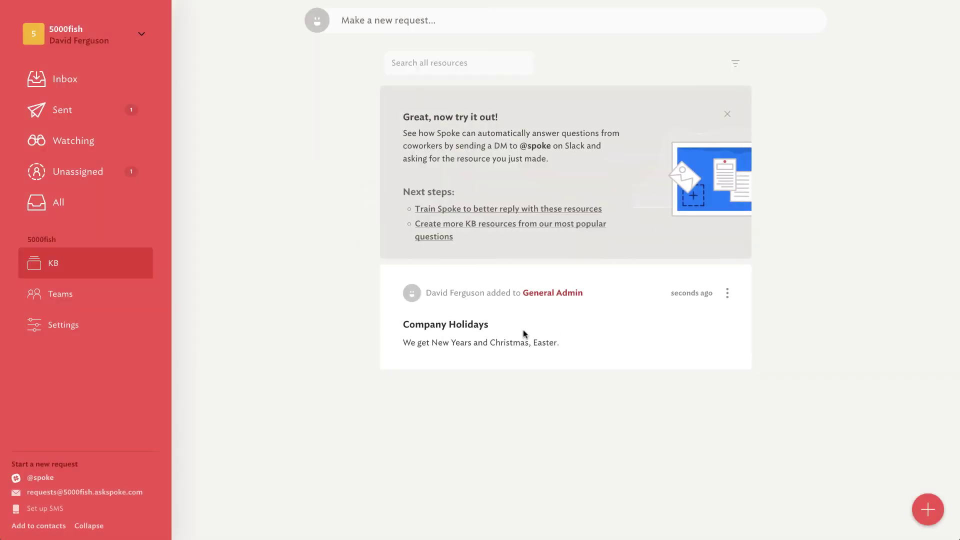
left_click(727, 294)
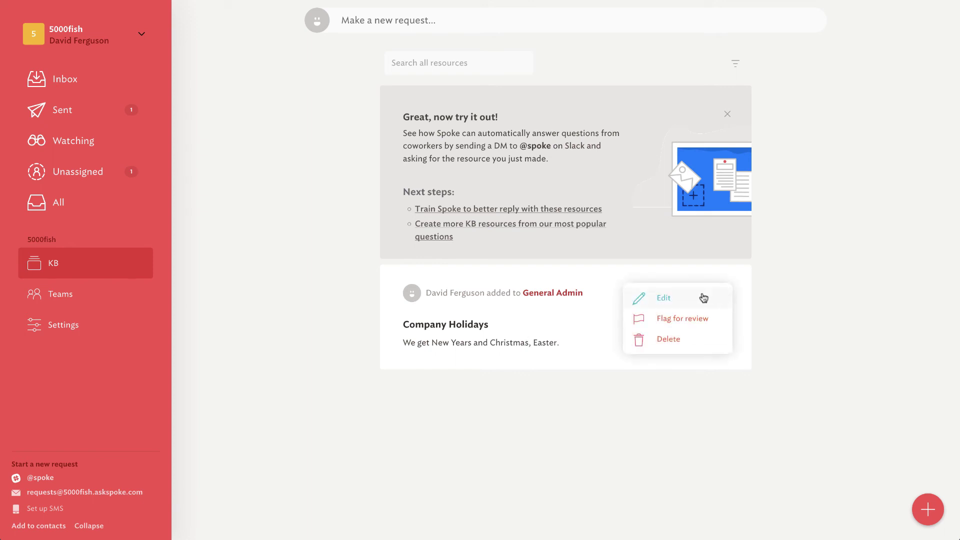
left_click(741, 293)
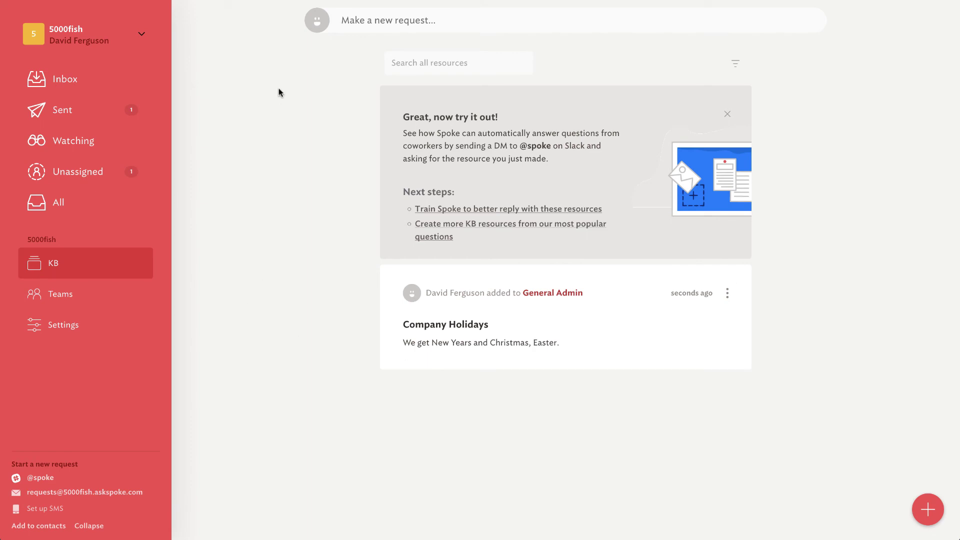
Step: Open the direct conversation with spoke in Slack
mouse_move(14, 50)
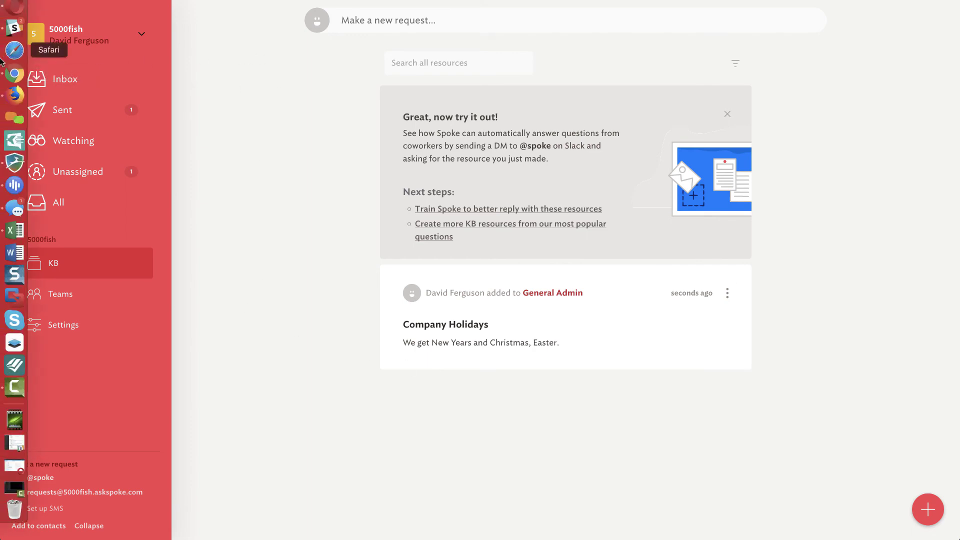
left_click(14, 29)
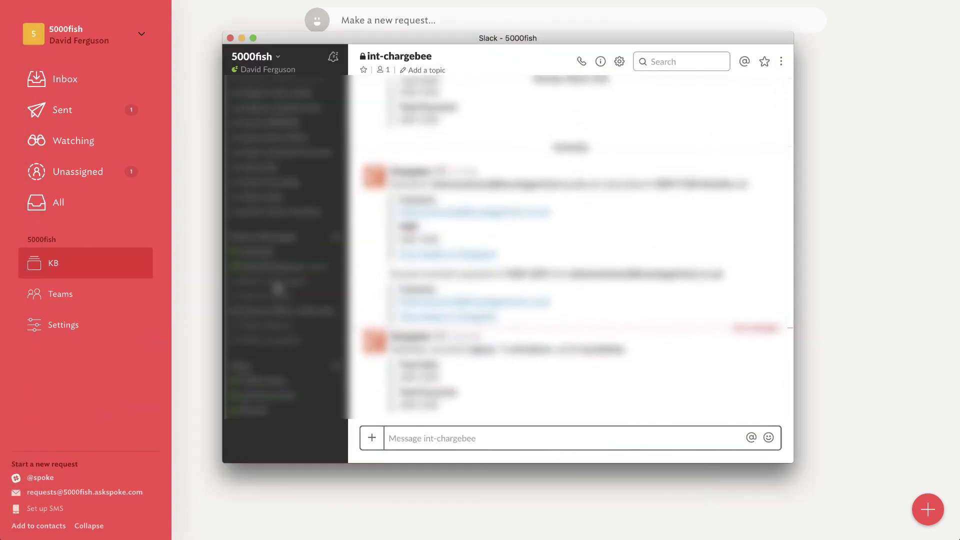
left_click(258, 426)
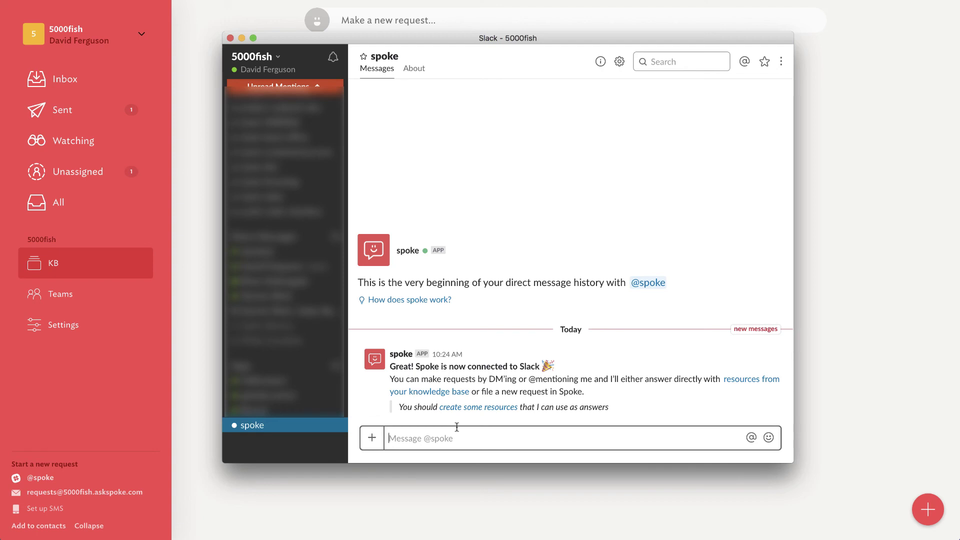
Step: Ask spoke 'what are our company holidays?' and answer 'No' to its article reply
type("what are")
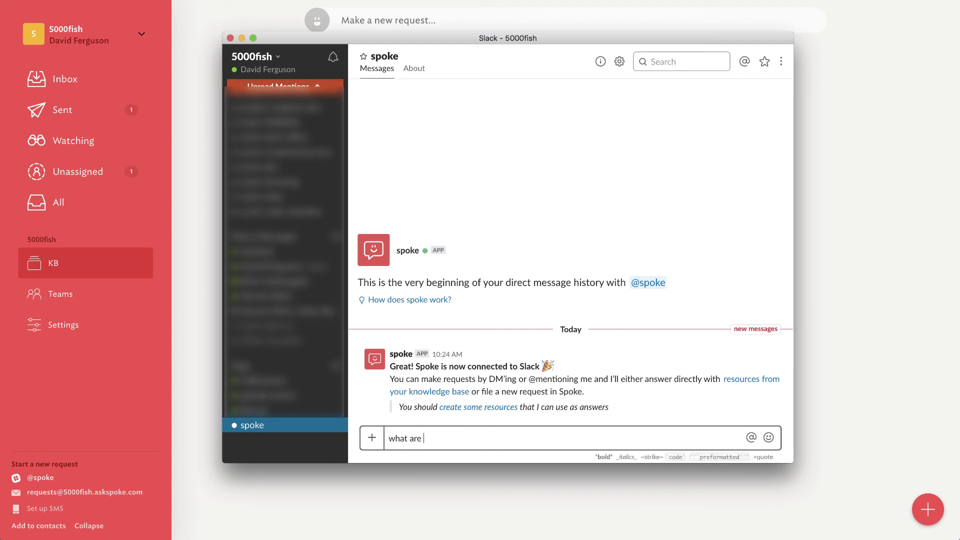
type("our company holidays?")
key("Return")
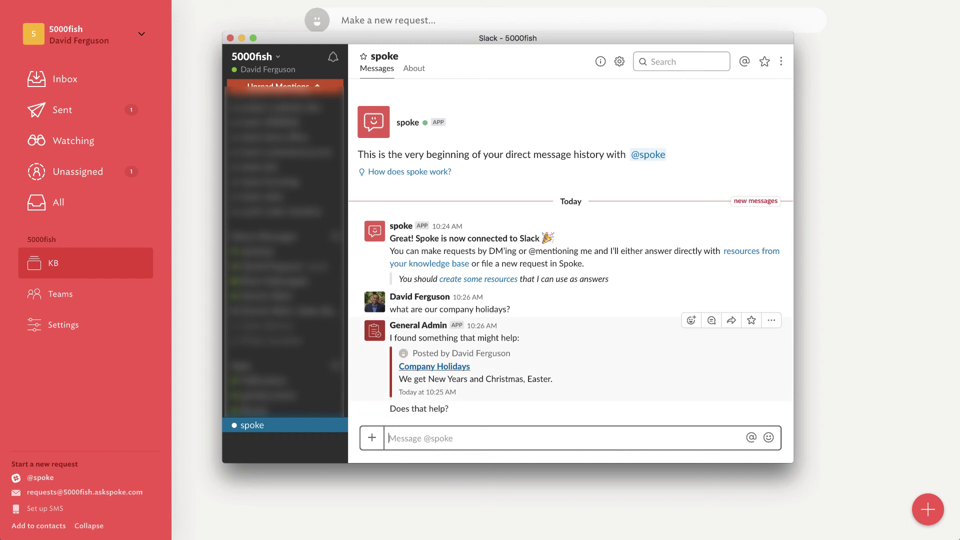
type("No")
key("Return")
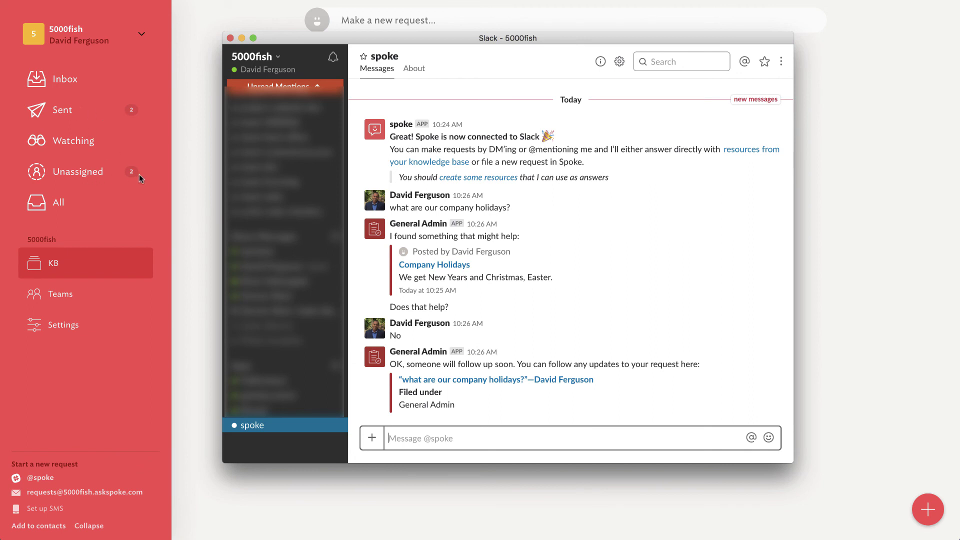
Step: Assign the unassigned 'what are our company holidays?' request to yourself
left_click(179, 184)
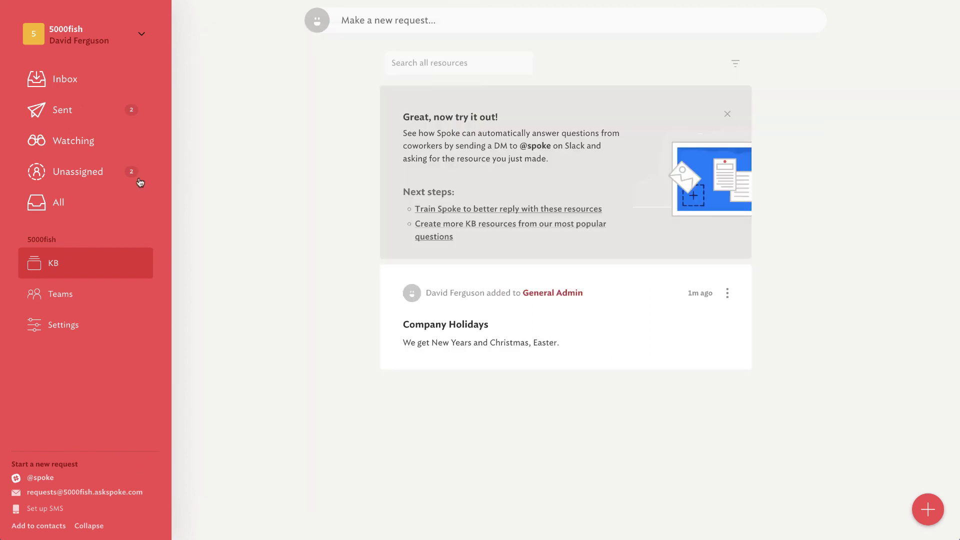
left_click(71, 173)
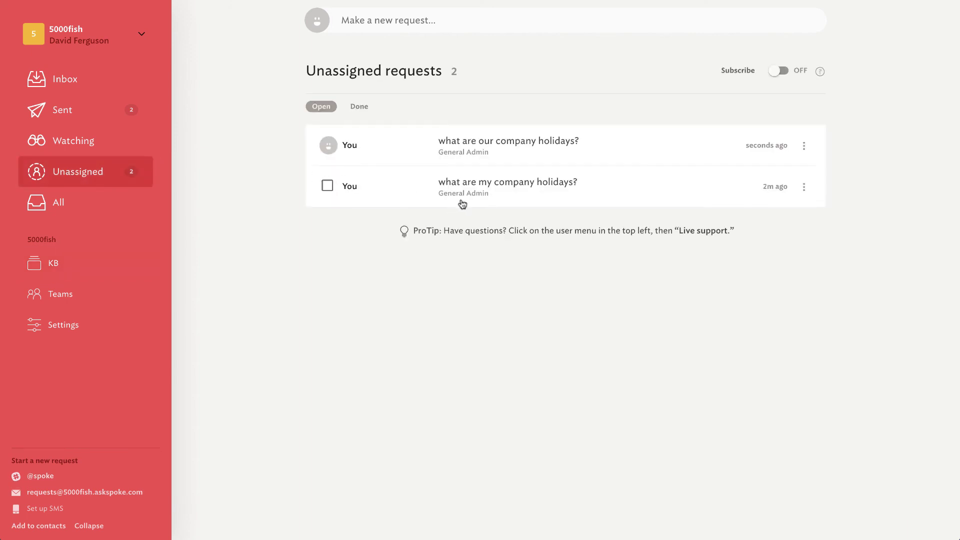
left_click(546, 144)
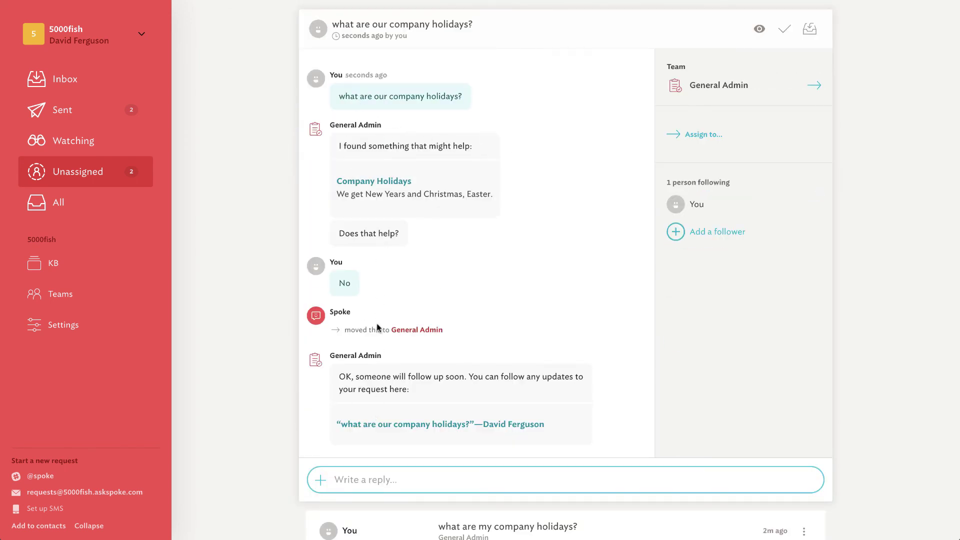
left_click(701, 134)
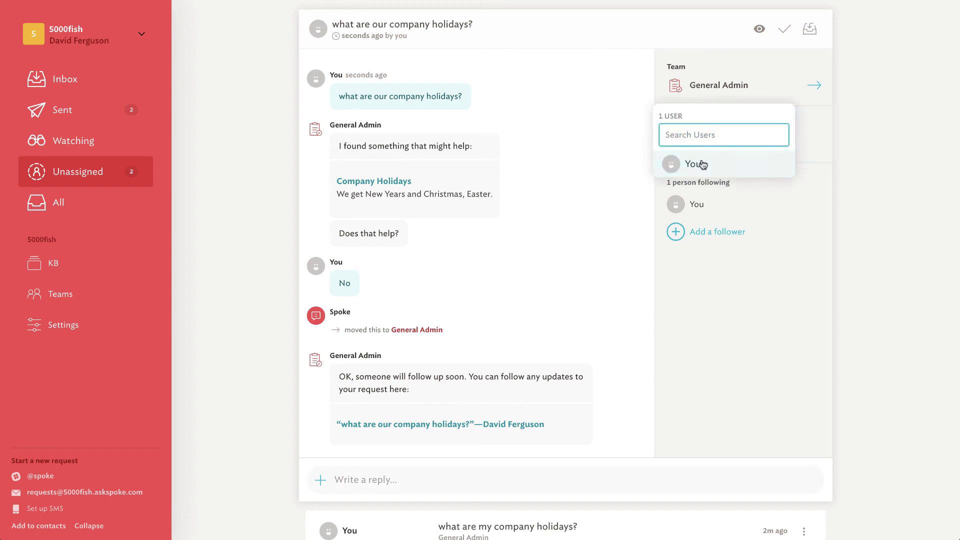
left_click(700, 162)
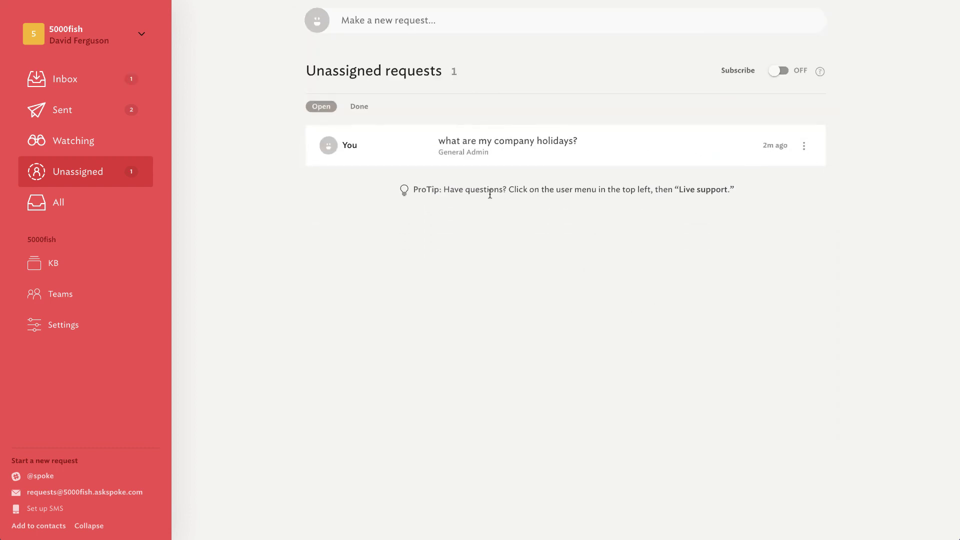
Step: Reply 'You don't get any holidays, get to work' to the holidays request and mark it resolved
left_click(83, 81)
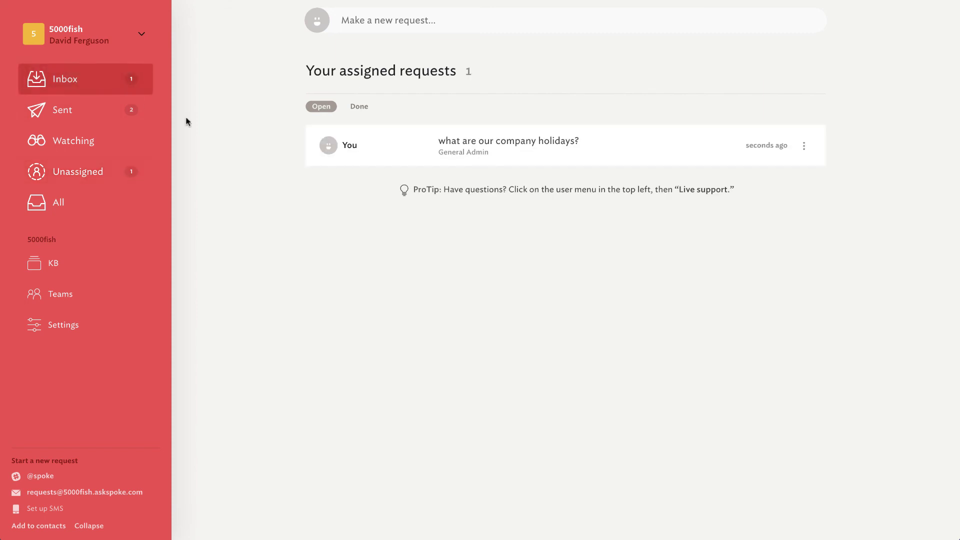
left_click(512, 148)
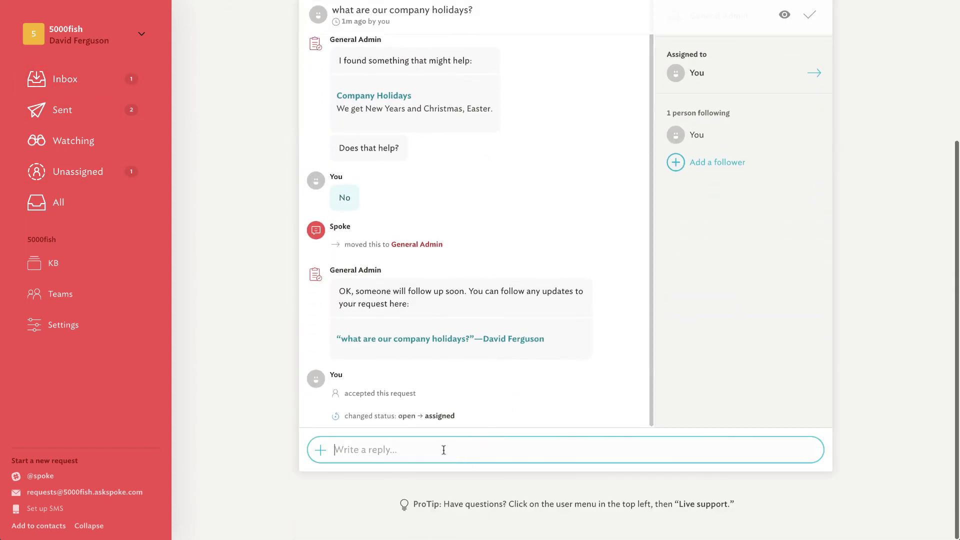
type("You don't get any holidays,  get to work")
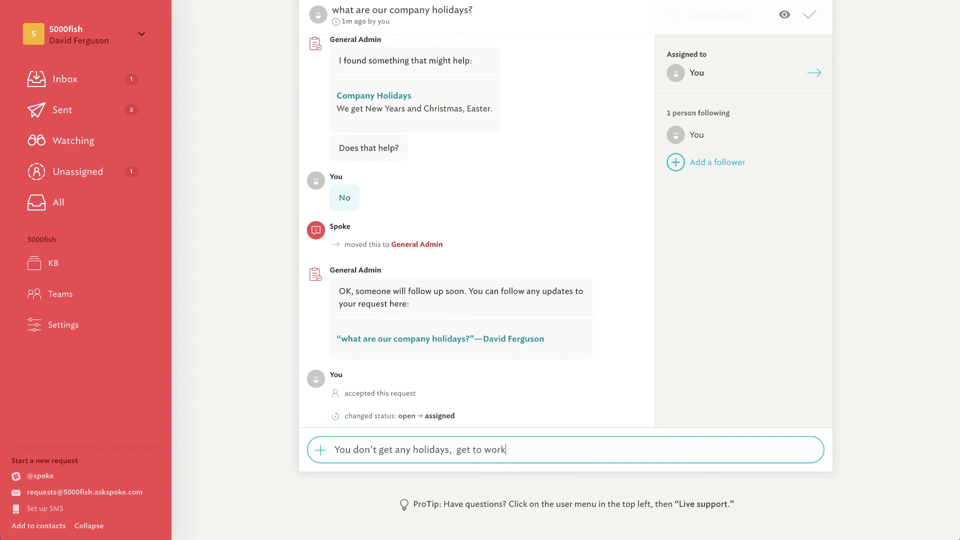
key("Return")
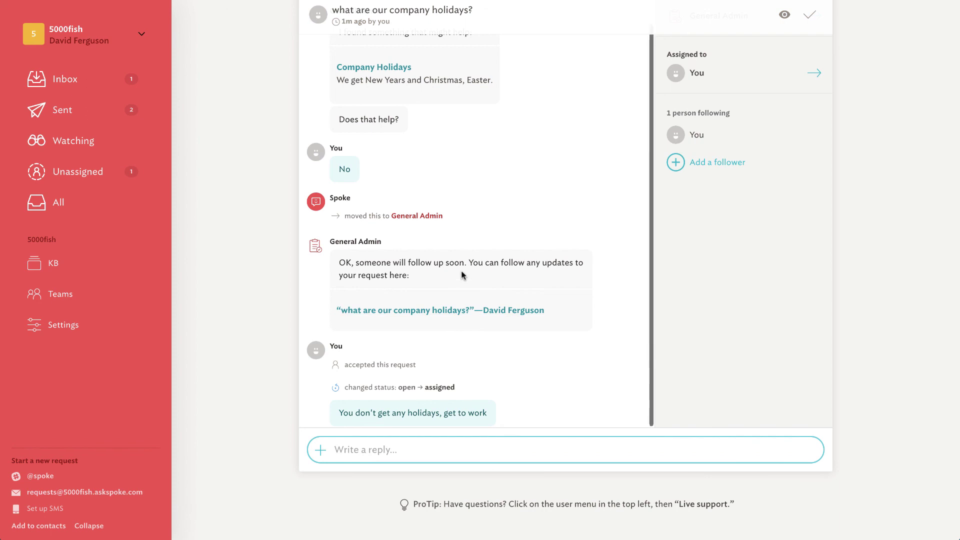
scroll(463, 275, "up", 1)
scroll(463, 275, "down", 1)
left_click(810, 16)
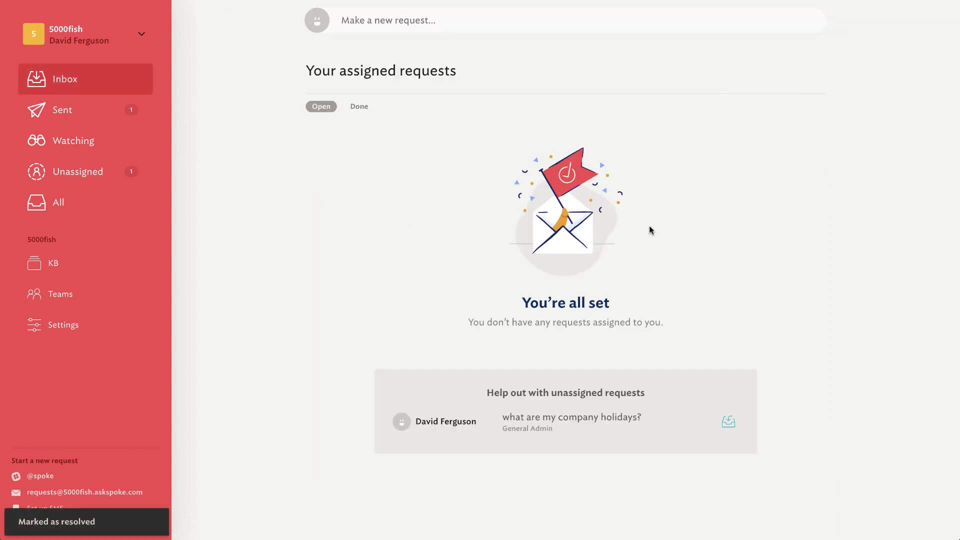
mouse_move(14, 100)
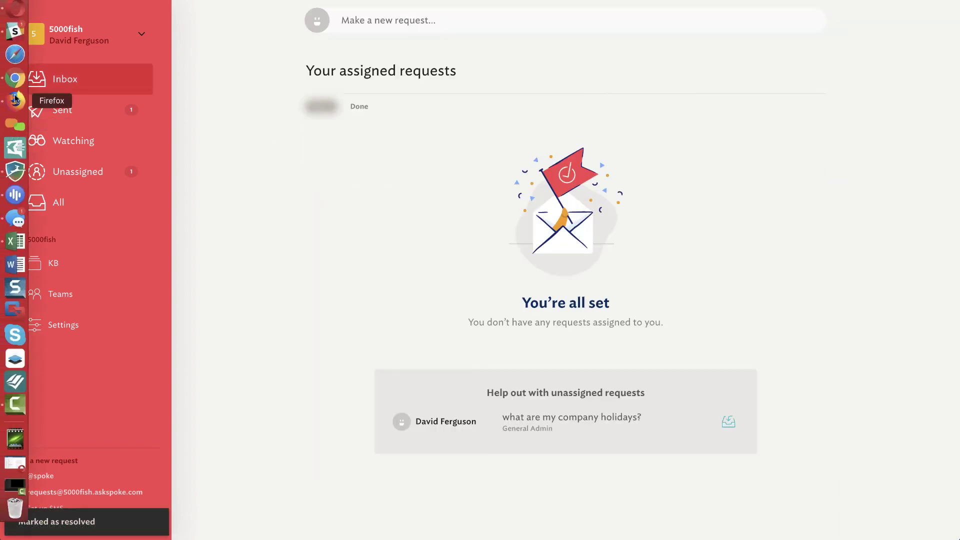
left_click(15, 31)
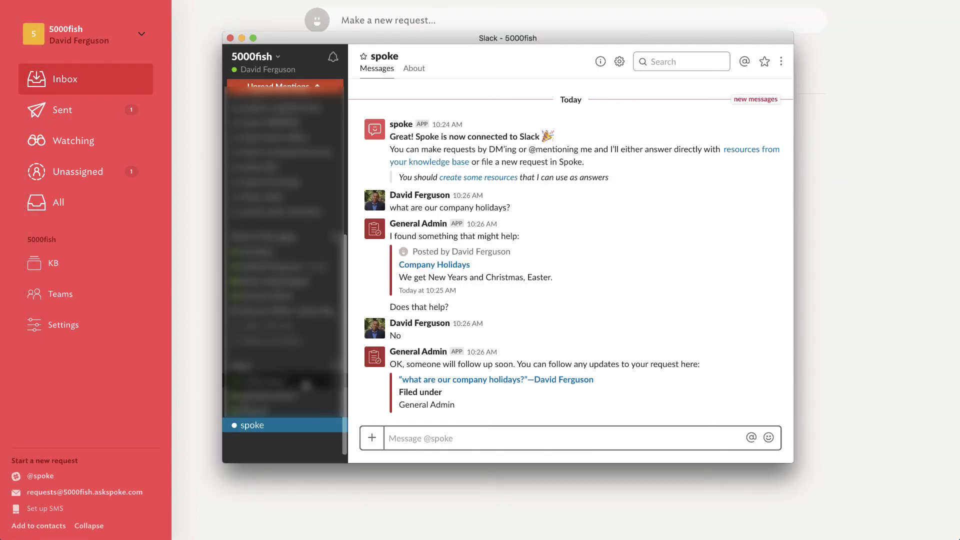
left_click(836, 359)
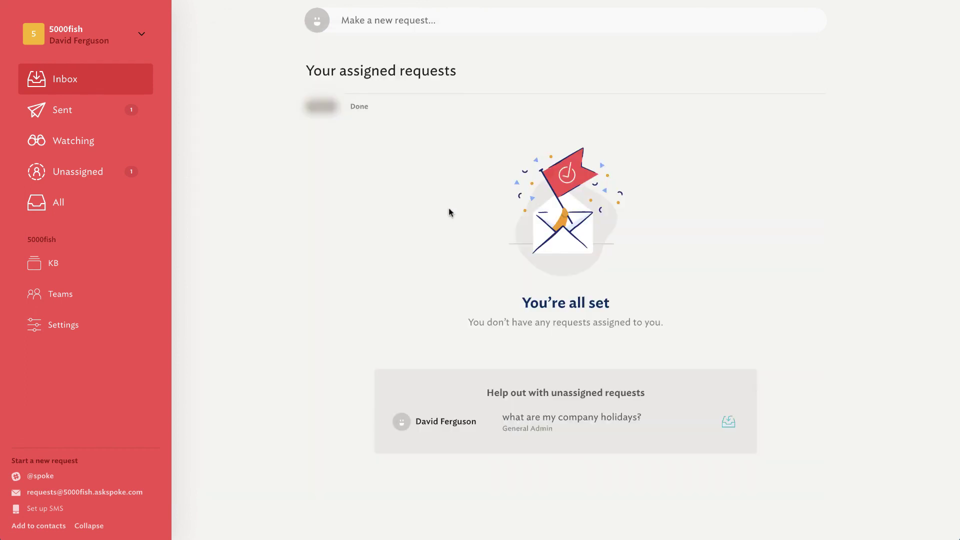